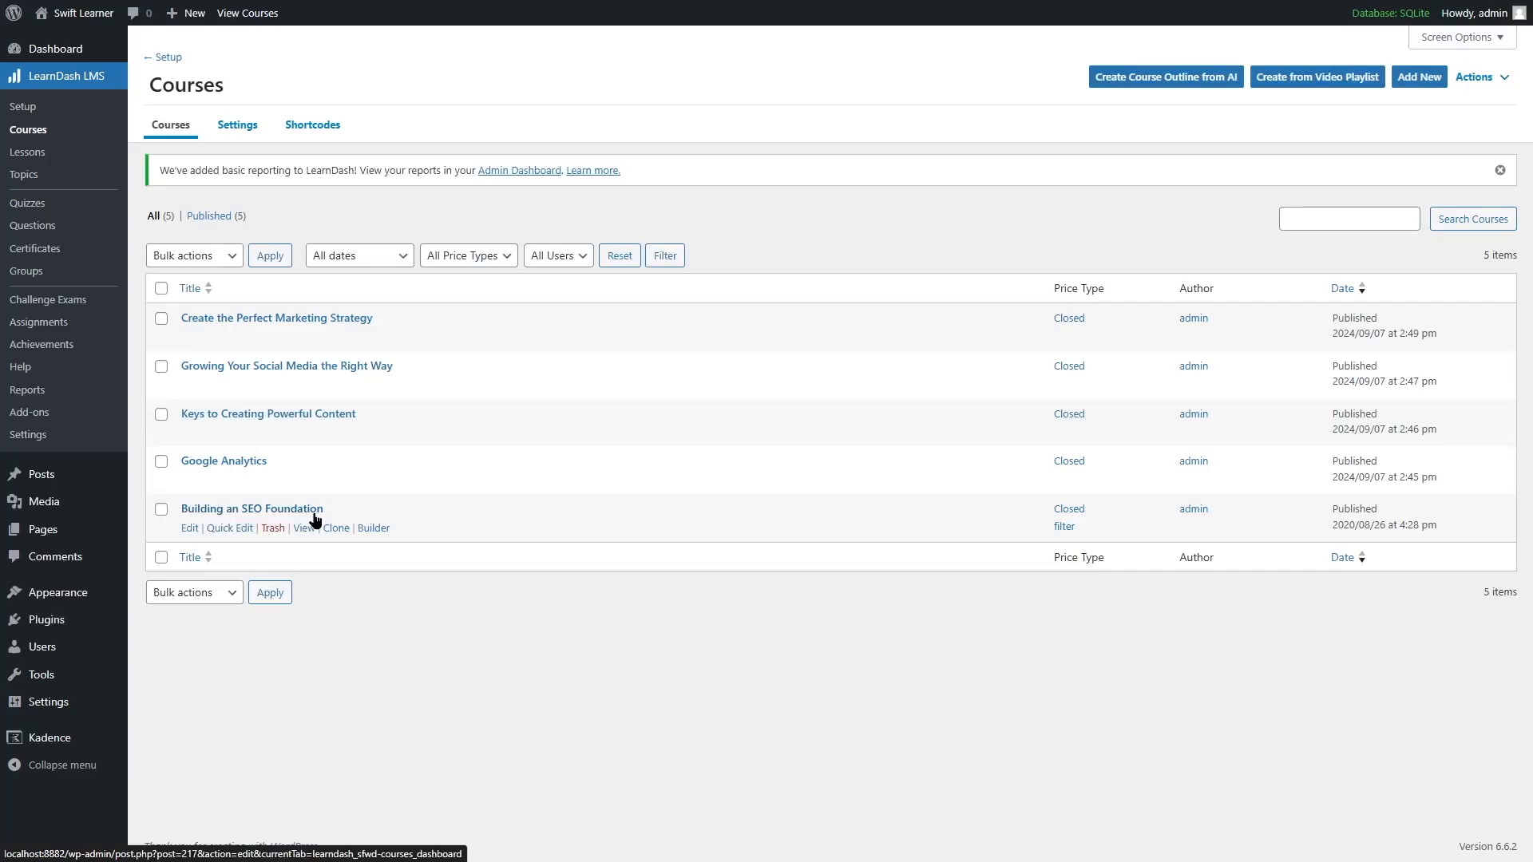
# Create a new LearnDash challenge exam titled "Building an SEO Foundation Challenge Exam"
pyautogui.click(51, 305)
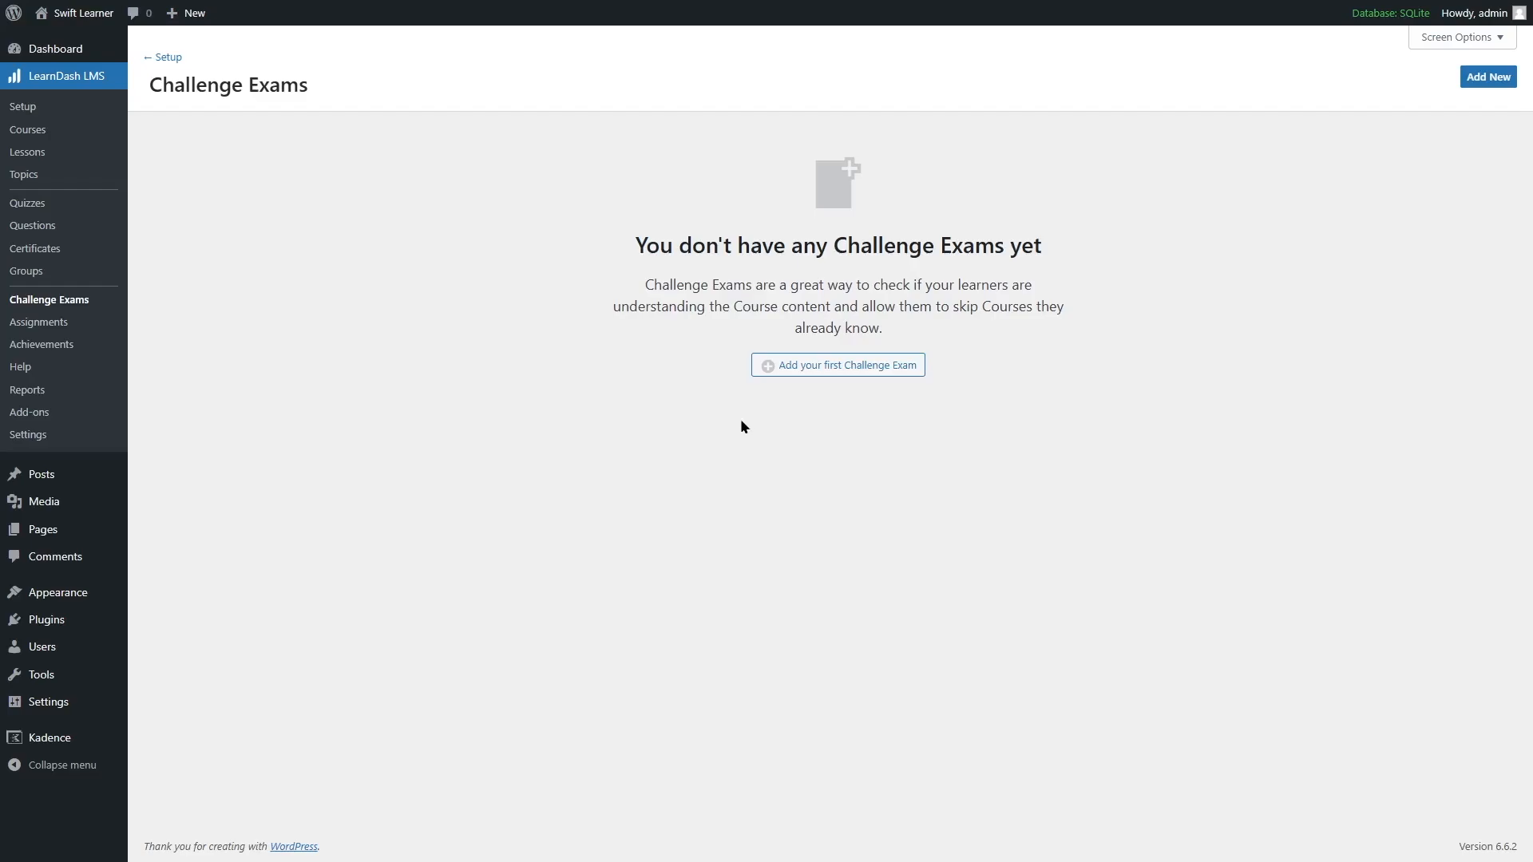
pyautogui.click(834, 367)
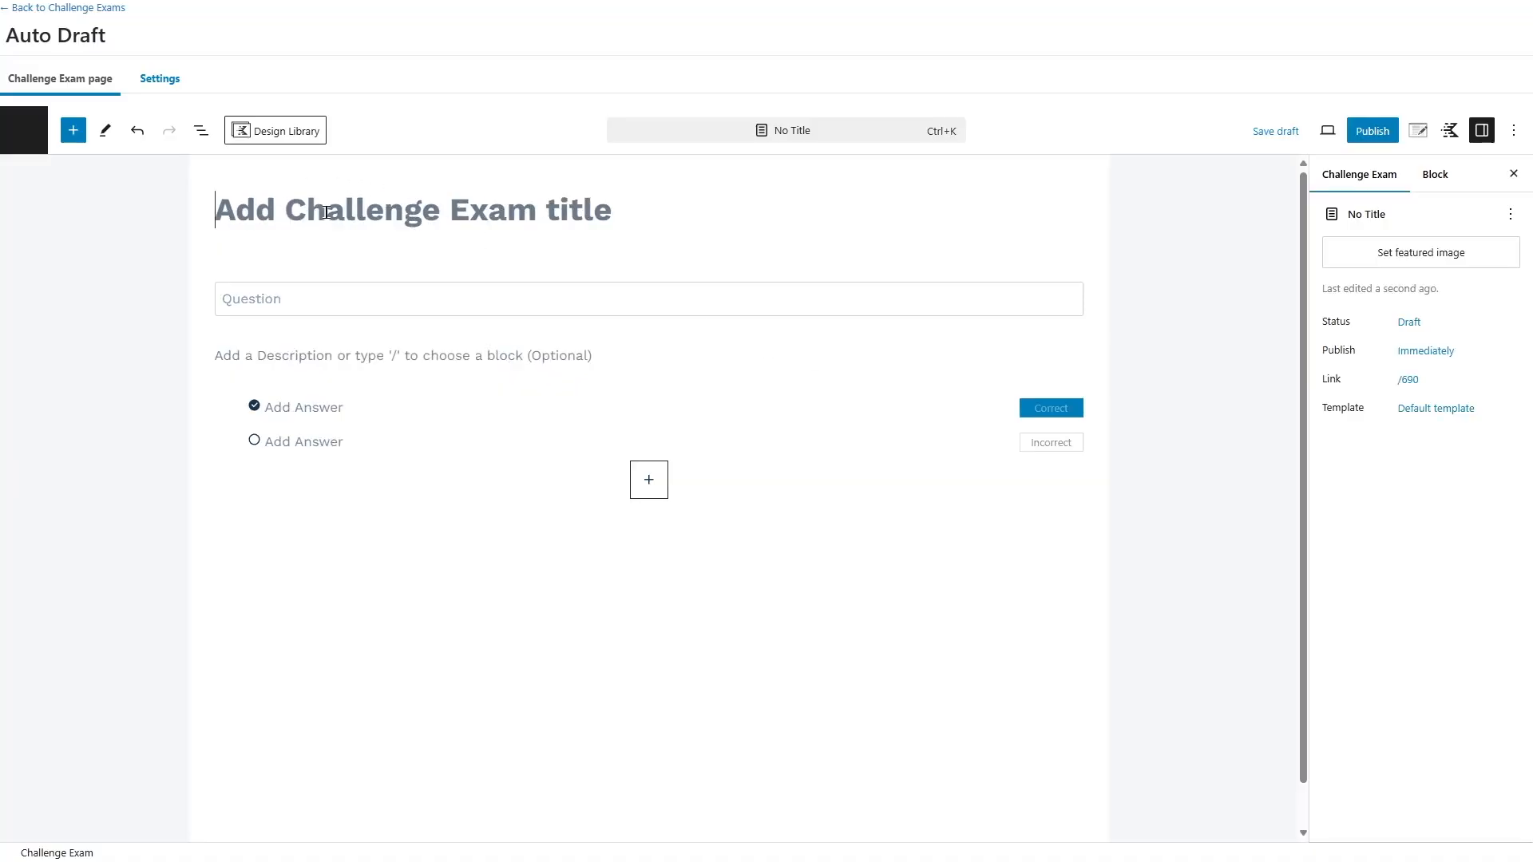
pyautogui.write('Building an SEO Foundation Challenge Exam')
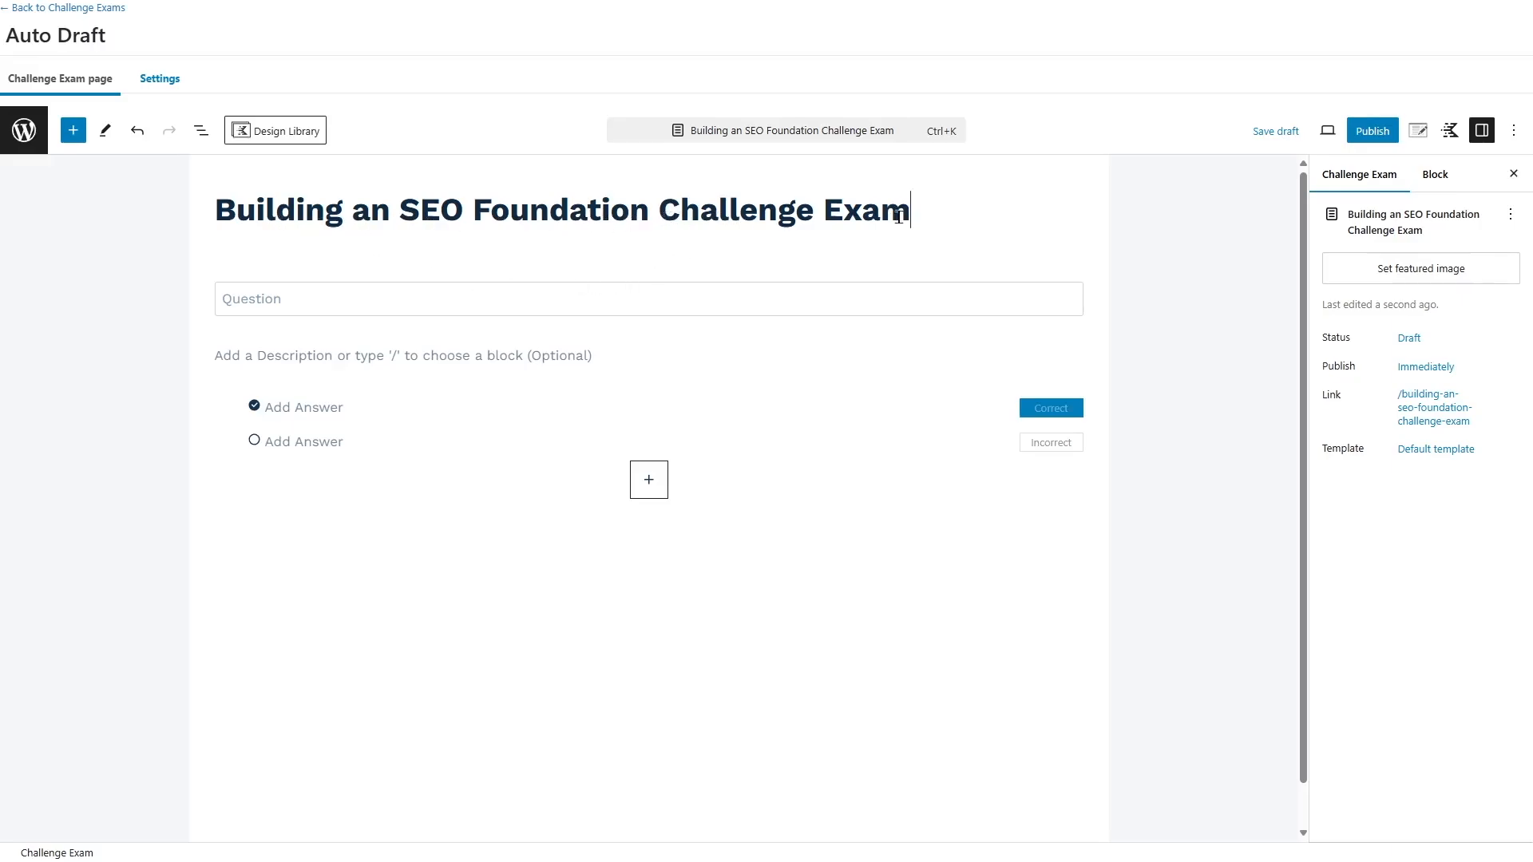
# Set up the first question with type Single and the text "Which of the following is NOT usually considered a direct SEO factor?"
pyautogui.click(342, 305)
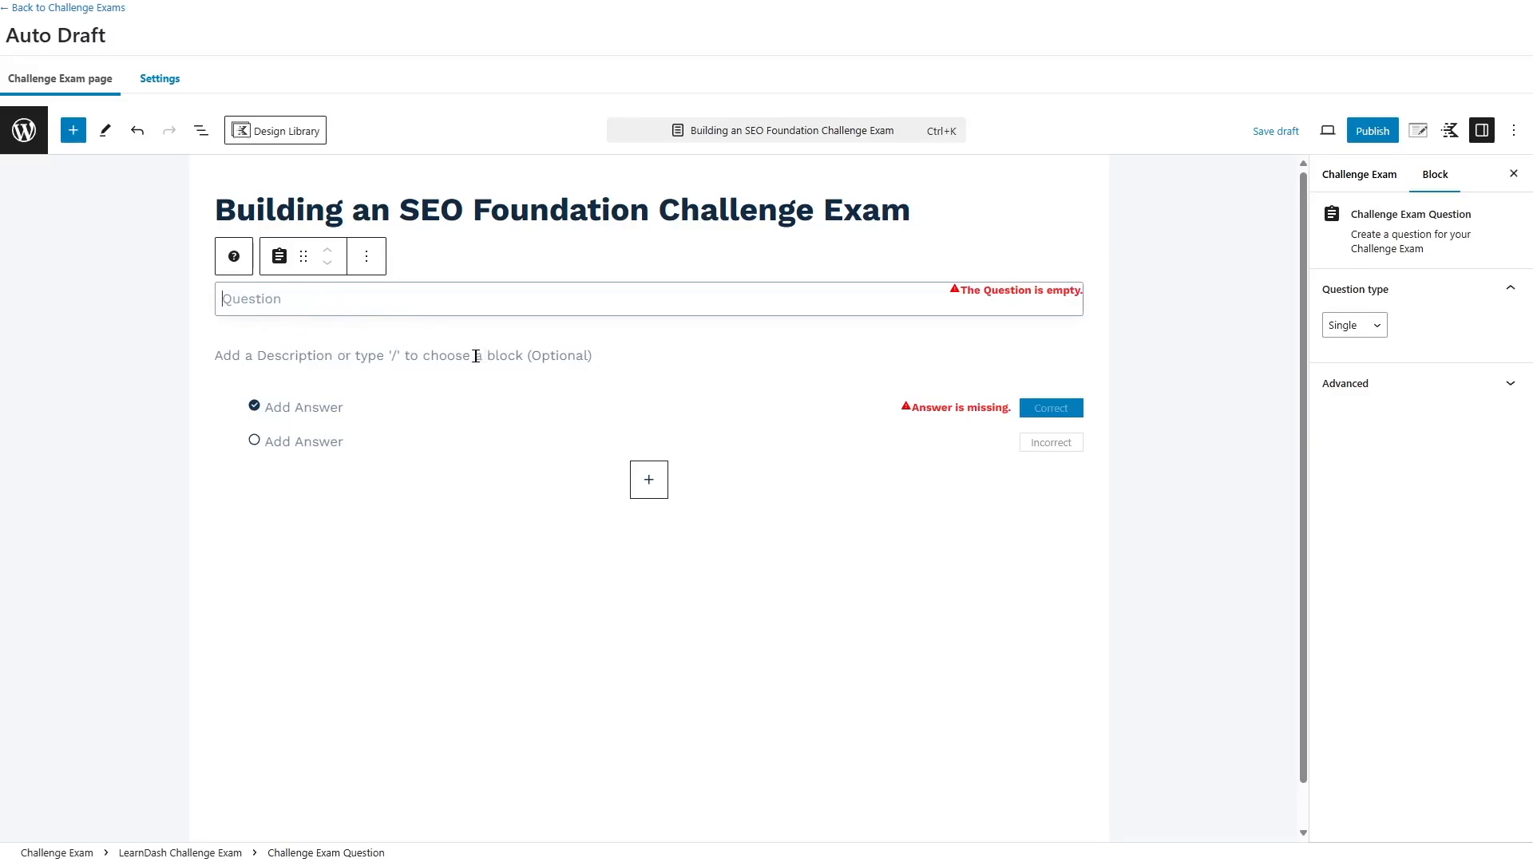
pyautogui.click(1366, 328)
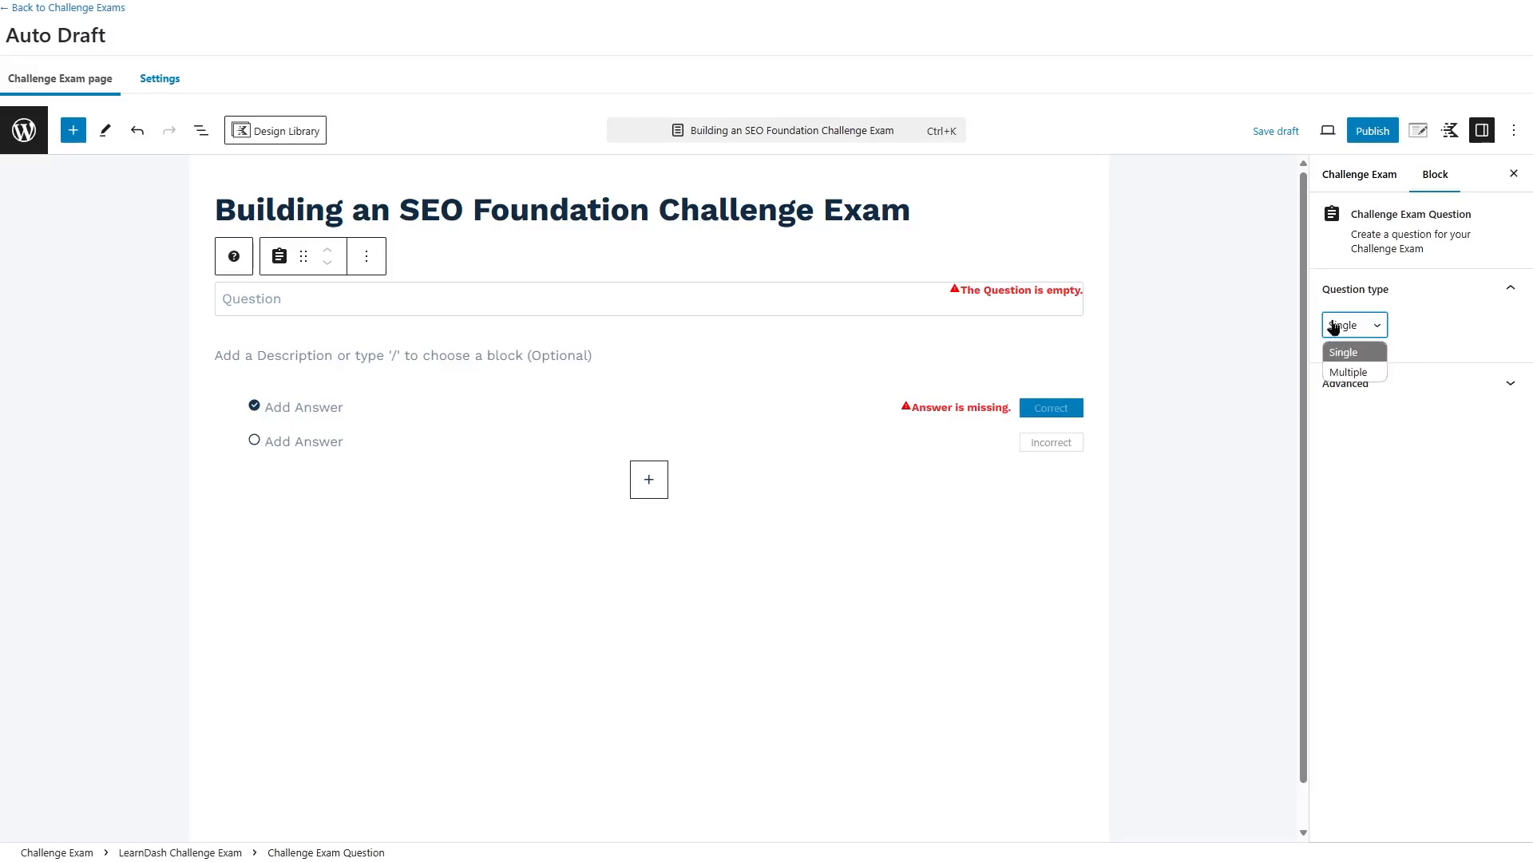
pyautogui.click(1364, 360)
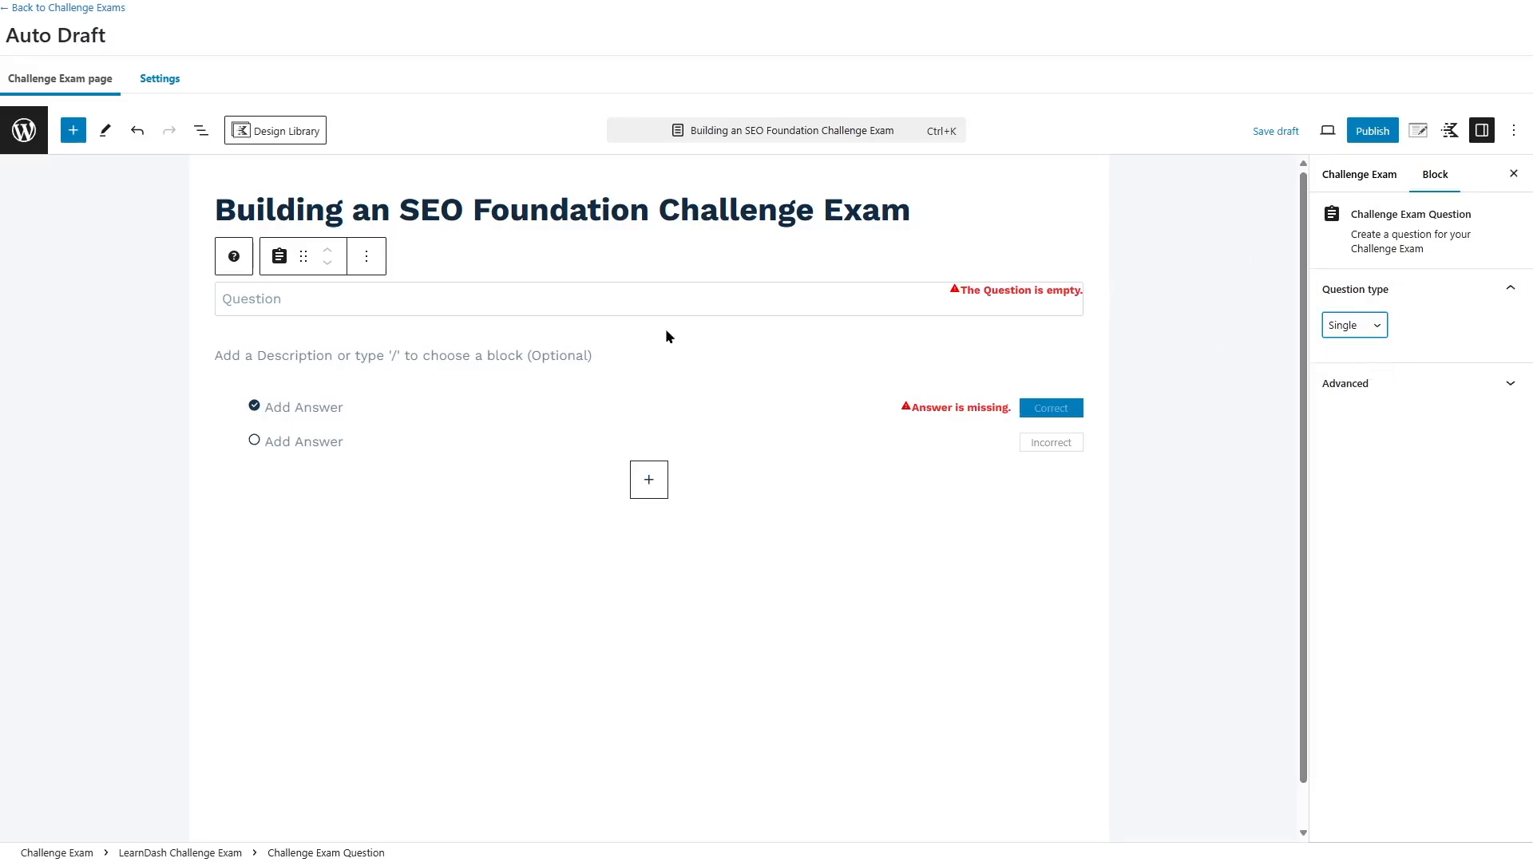
pyautogui.click(559, 311)
pyautogui.write('Which of the following is NOT usually considered a direct SEO factor?')
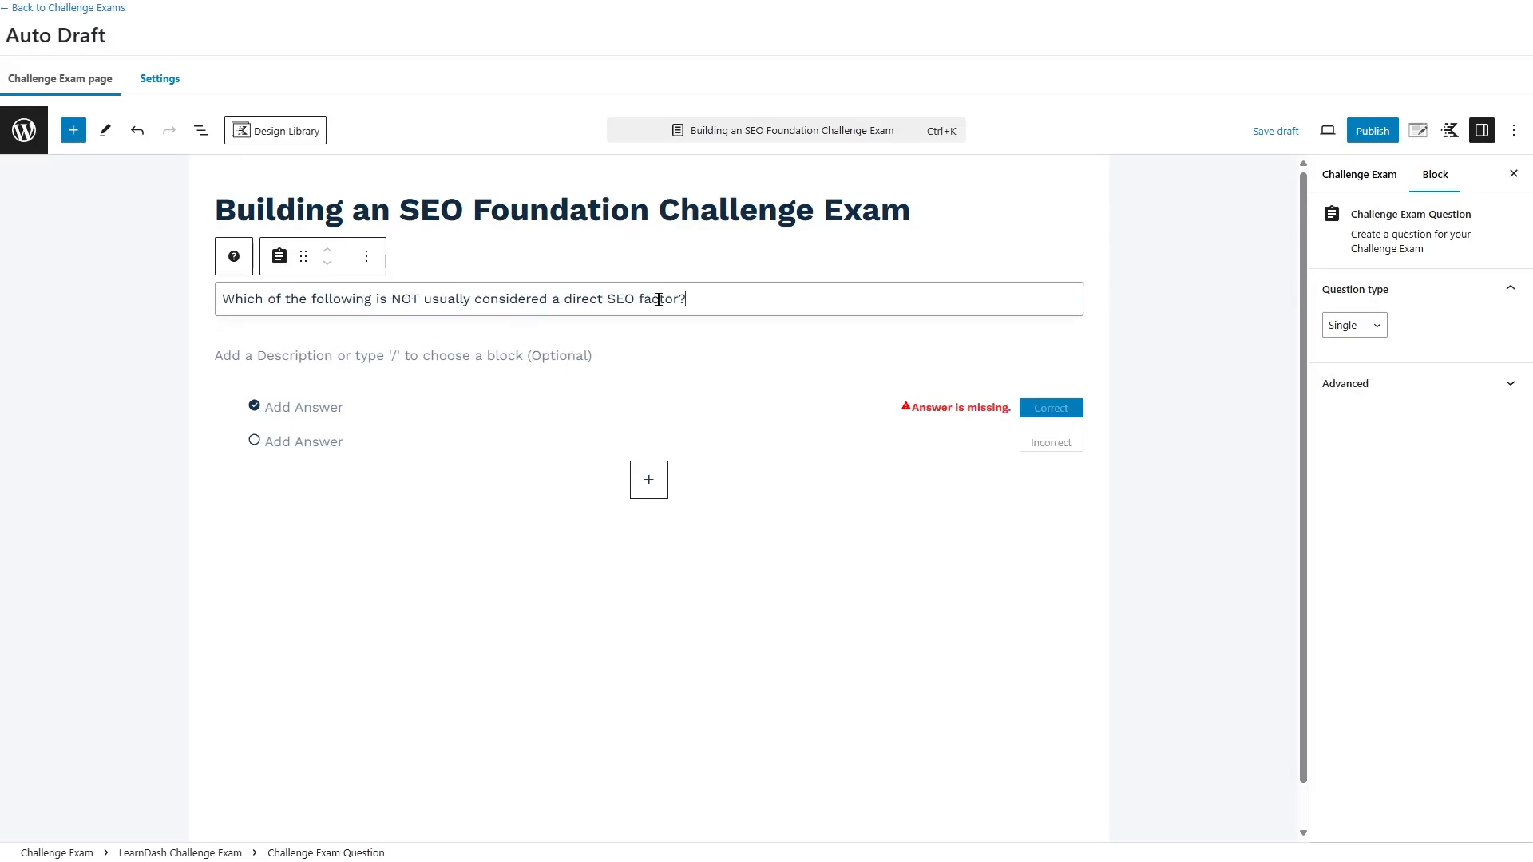
# Enter the first question's description as "Select the correct answer from the following options."
pyautogui.click(633, 373)
pyautogui.click(564, 266)
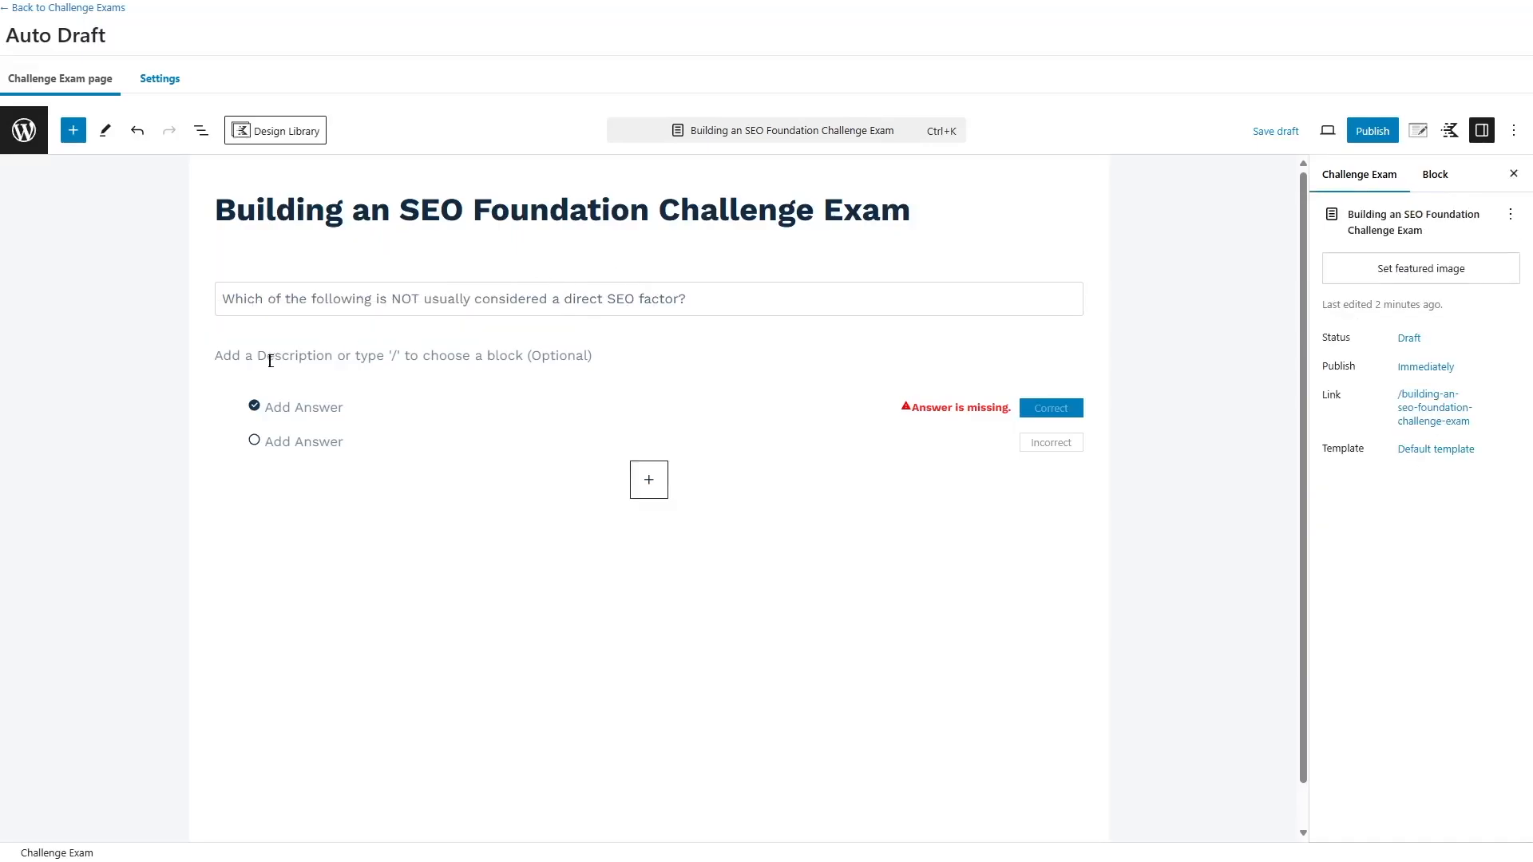
pyautogui.click(344, 373)
pyautogui.write('Select the correct answer from the following options.')
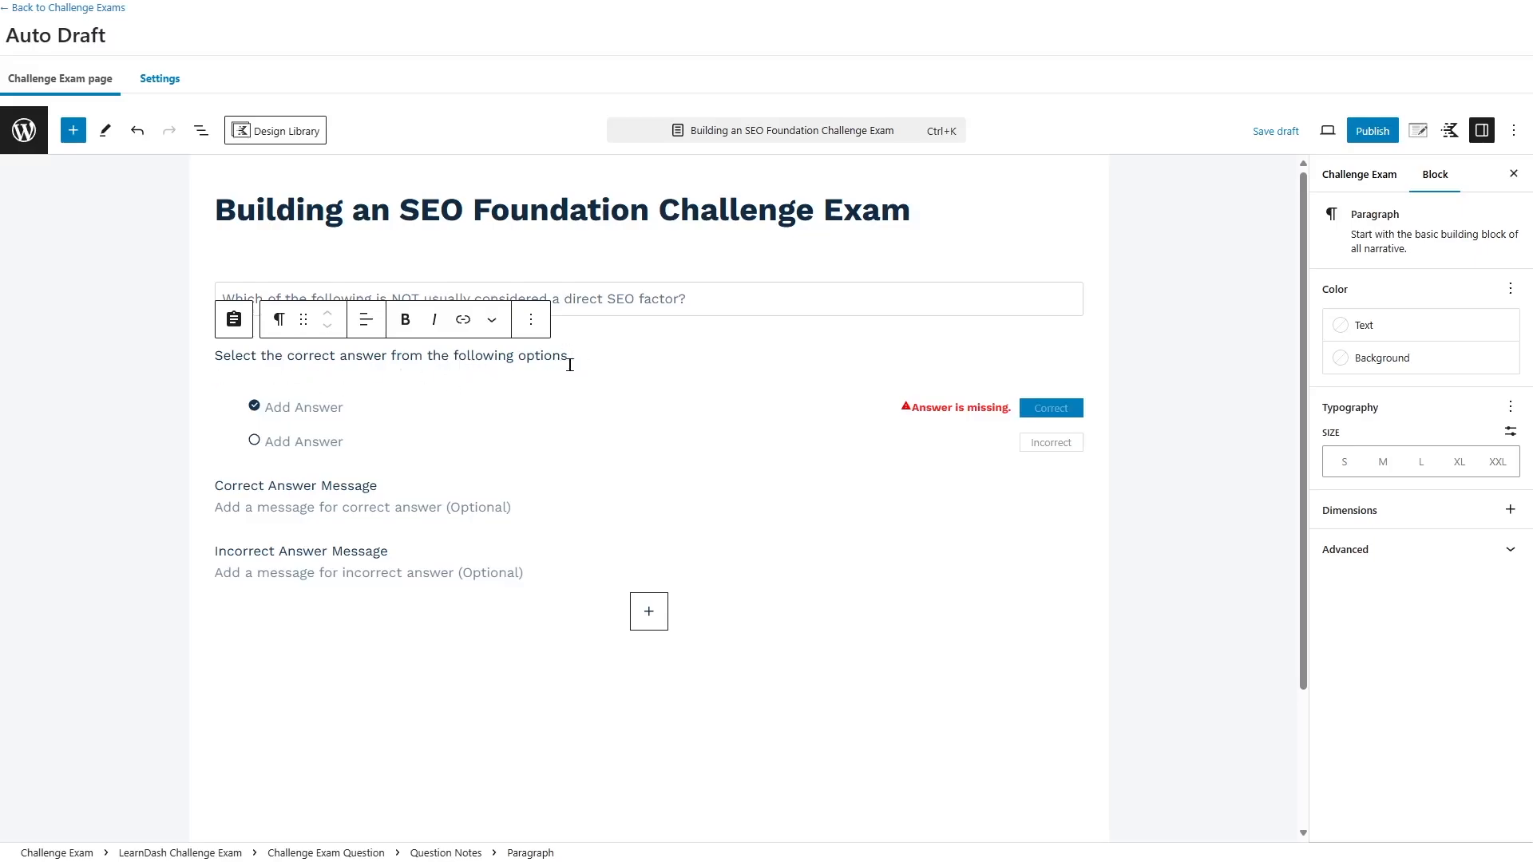
# Add the answers Page load speed, Domain Age, Social media engagement and Mobile friendliness, and mark Social media engagement as correct
pyautogui.click(300, 407)
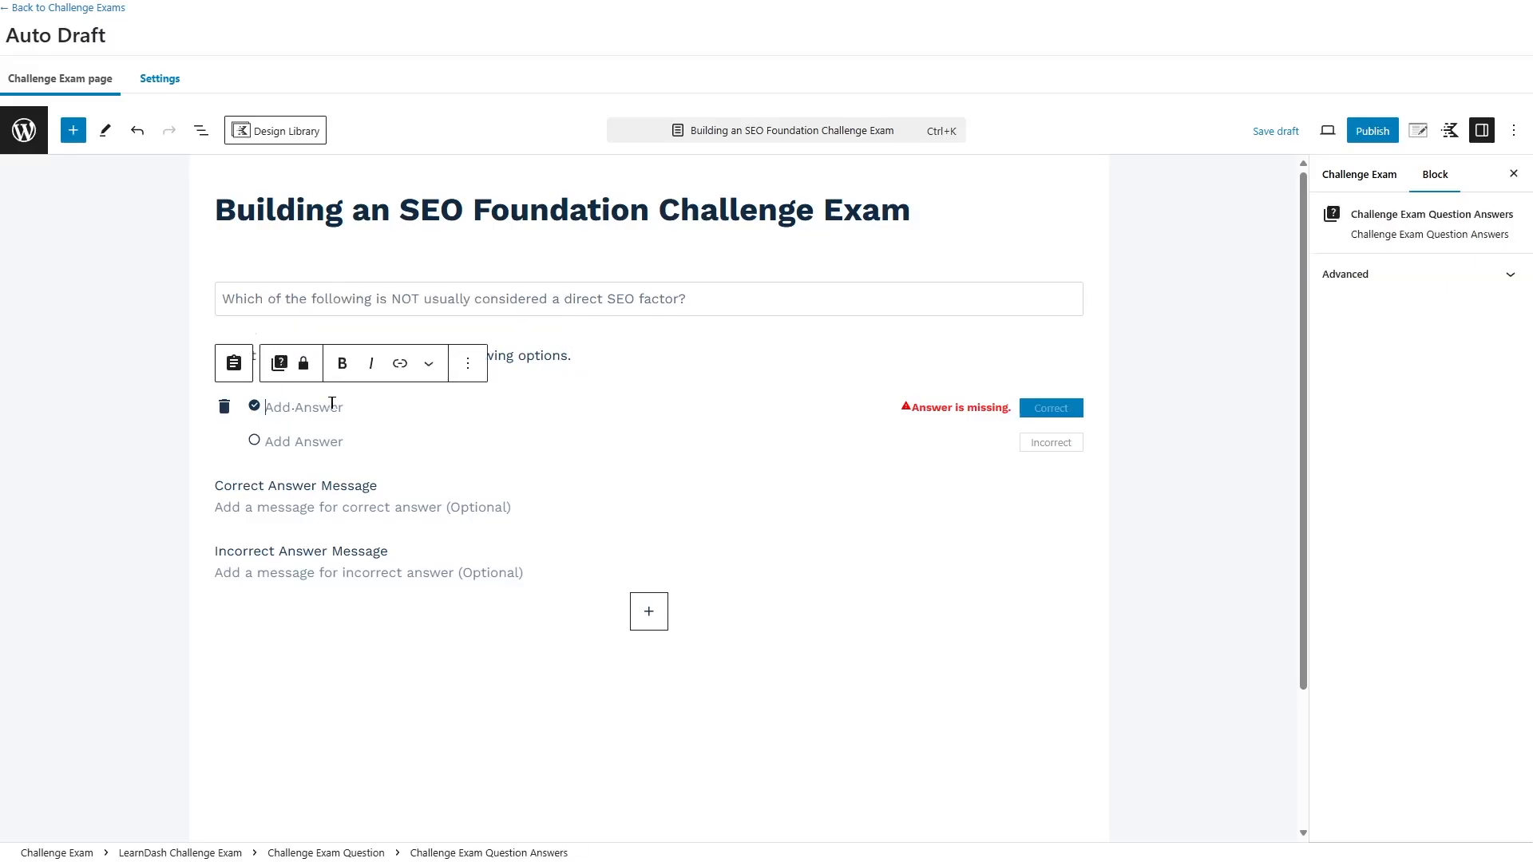
pyautogui.write('Page load speed')
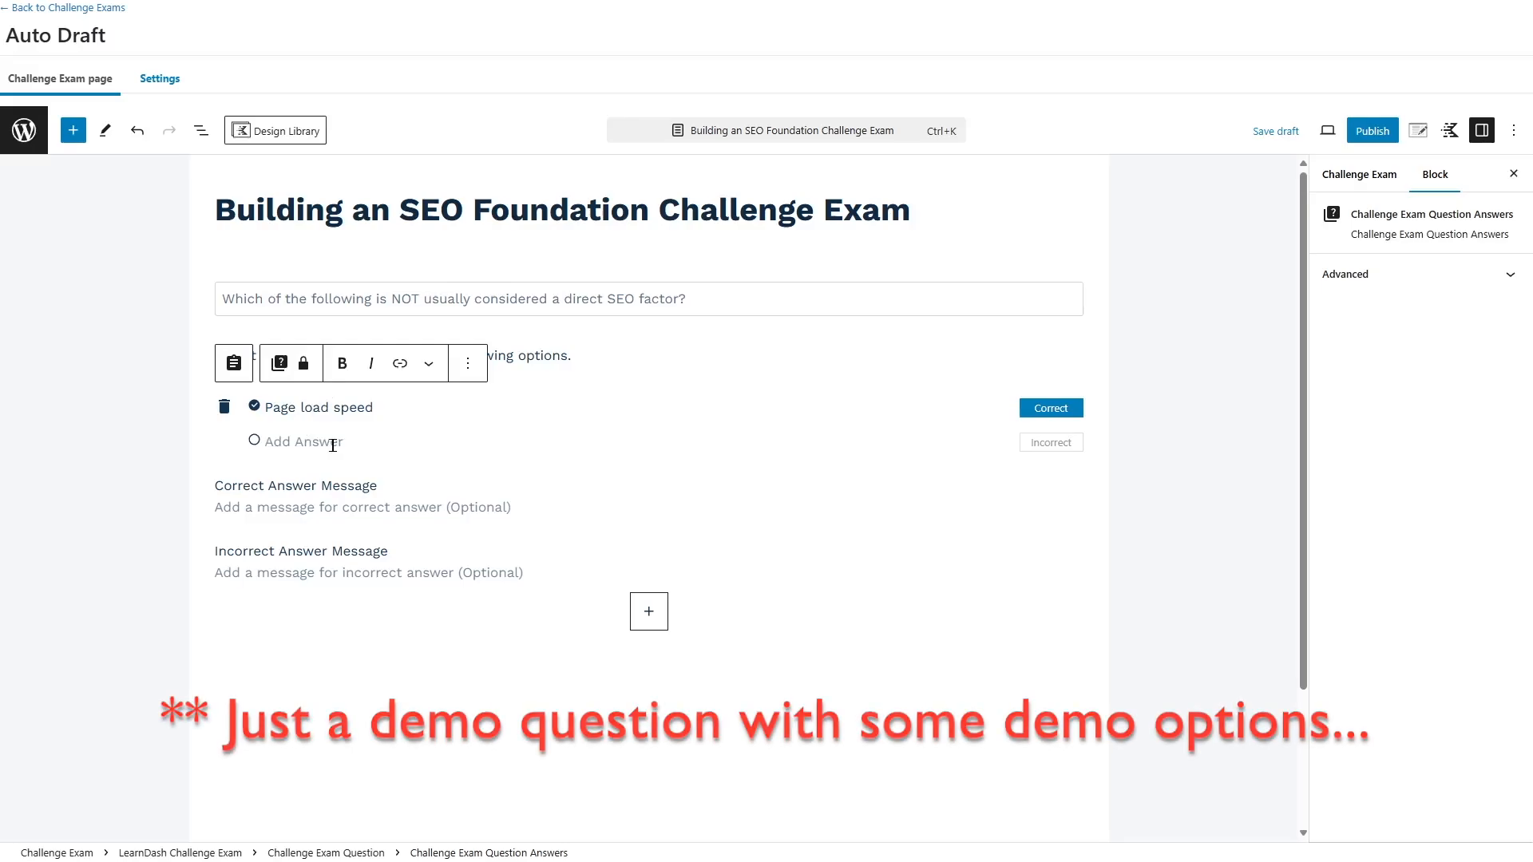
pyautogui.write('Domain Age')
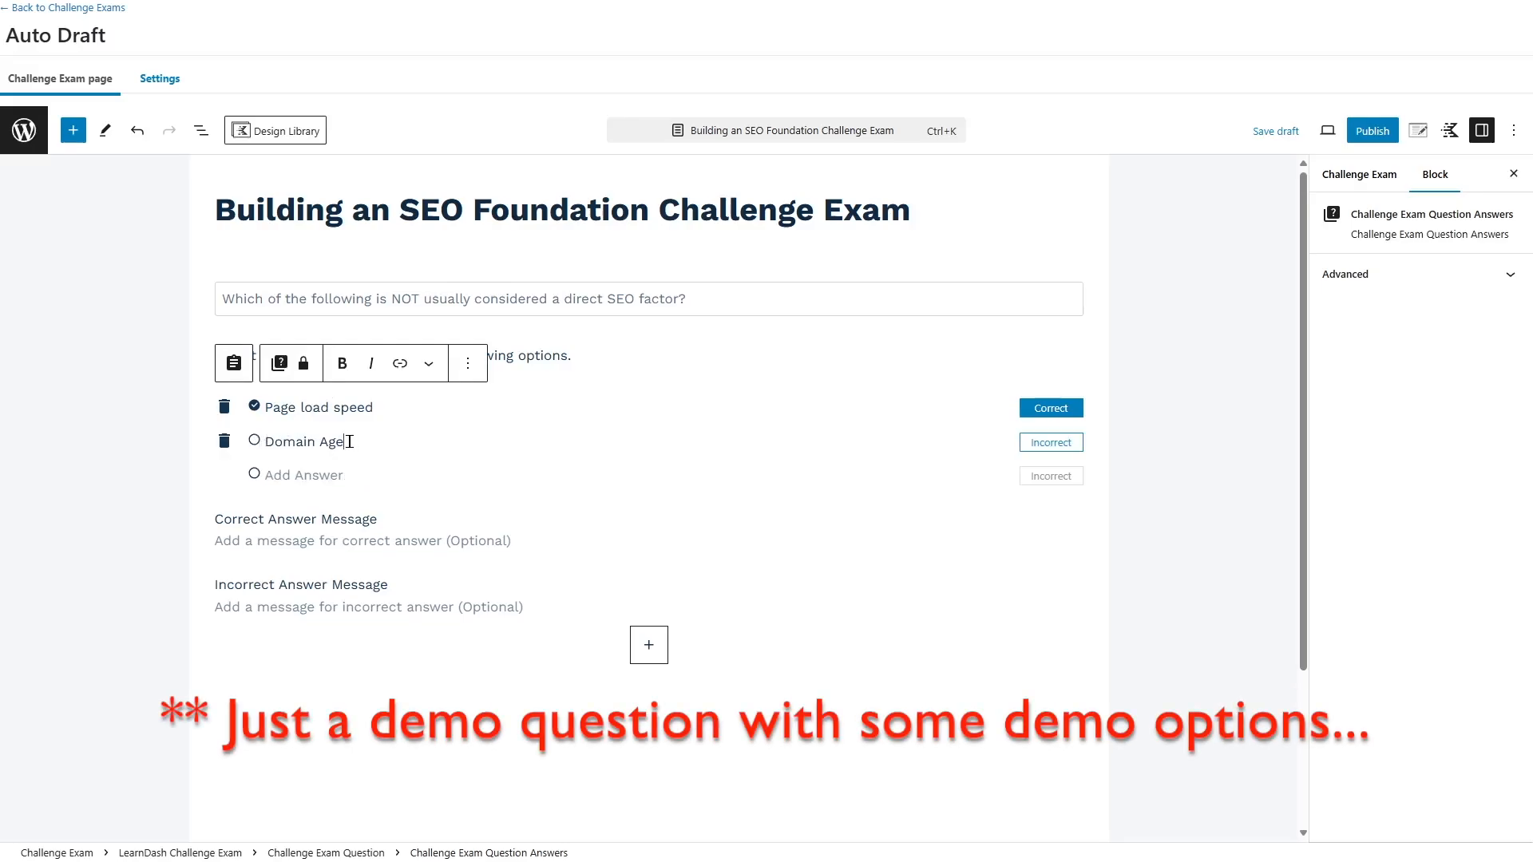
pyautogui.click(293, 476)
pyautogui.write('Social media engagement')
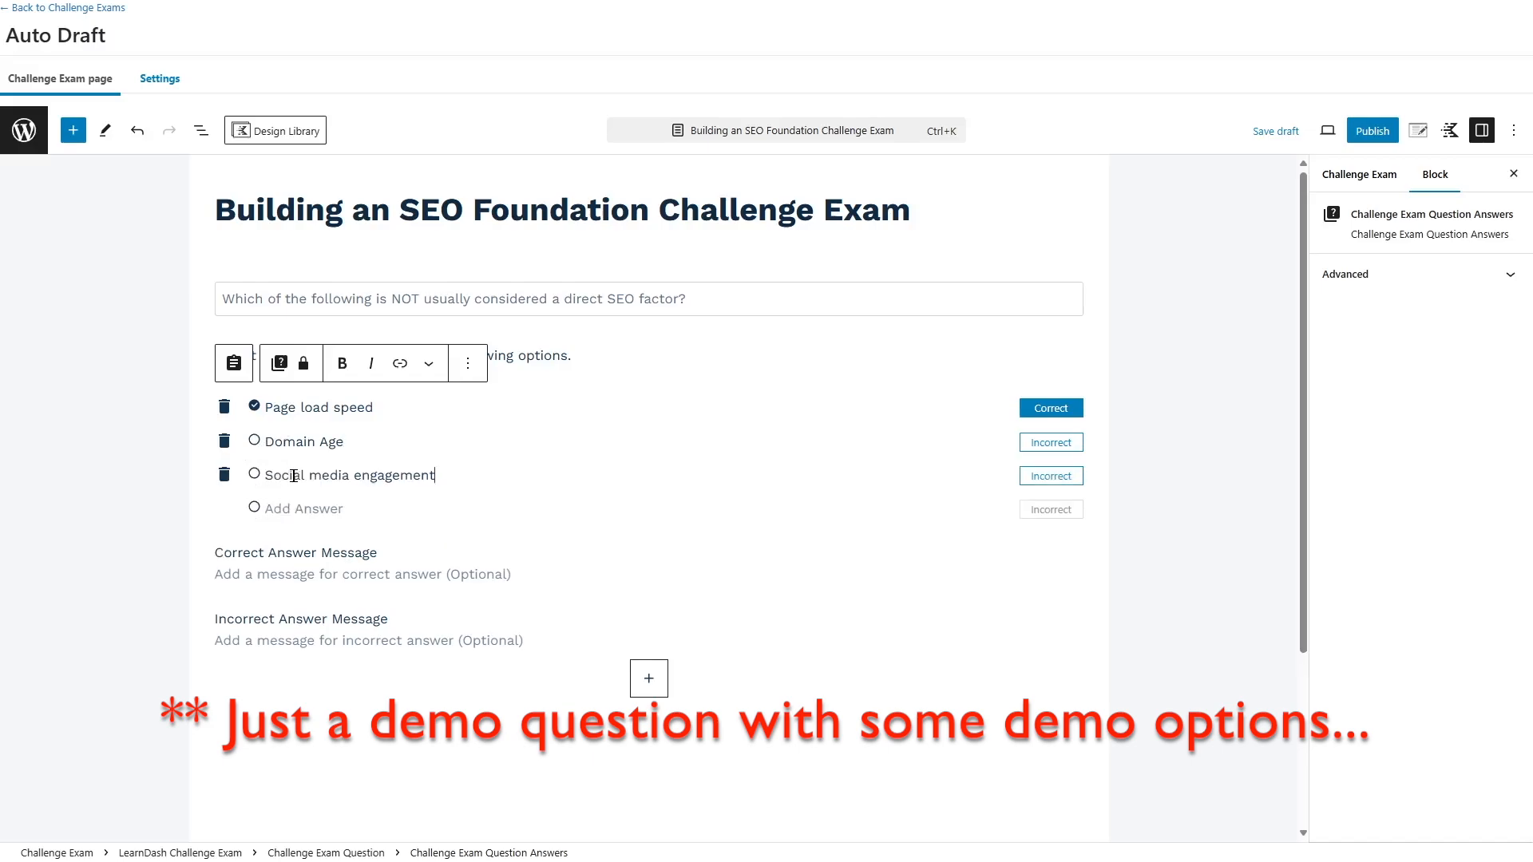
pyautogui.click(338, 508)
pyautogui.write('Mobile friendliness')
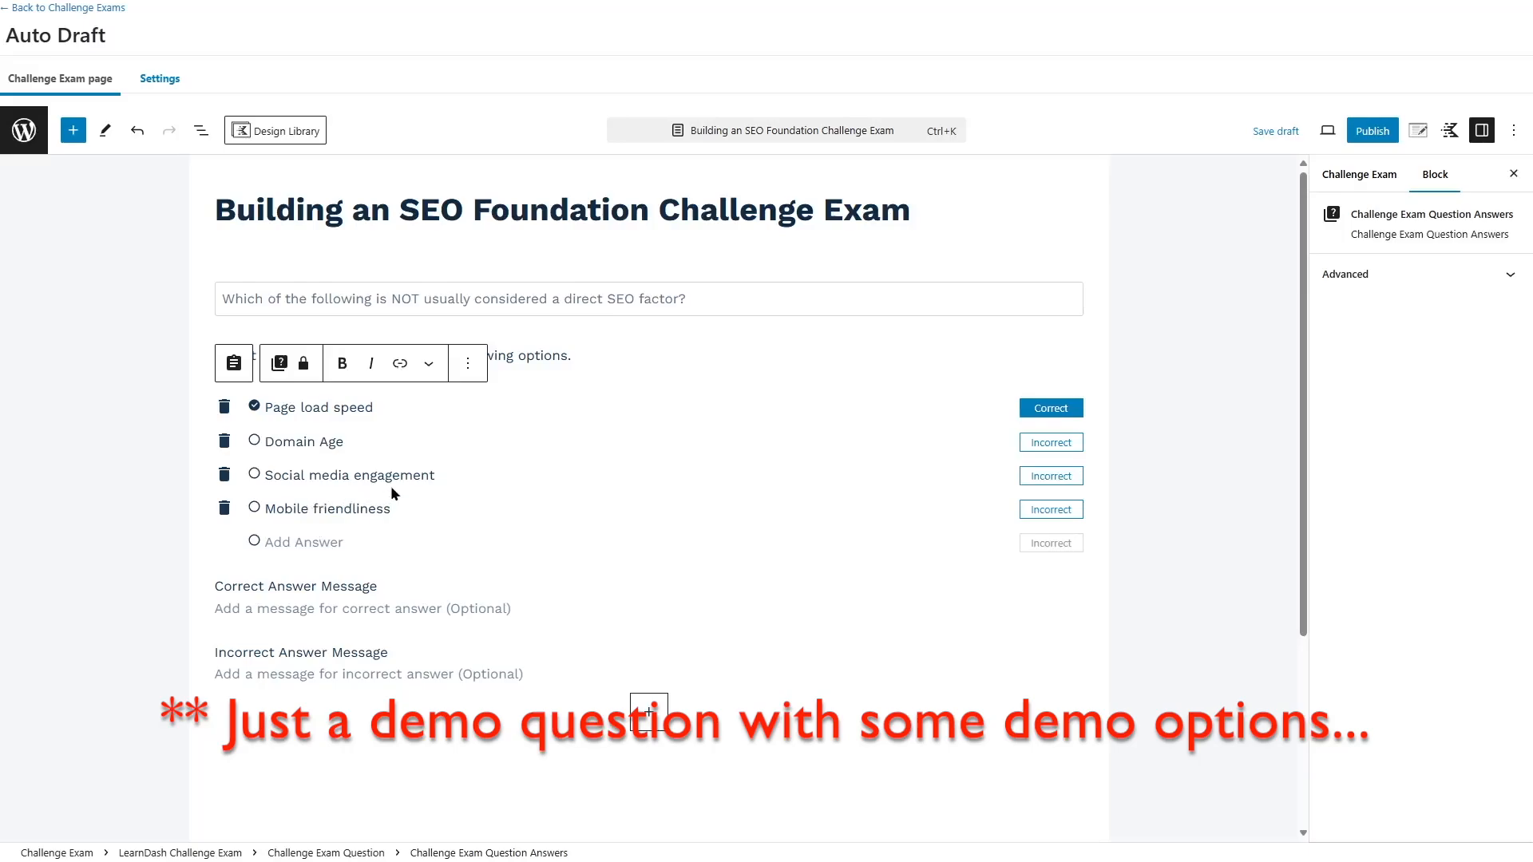
pyautogui.click(1041, 479)
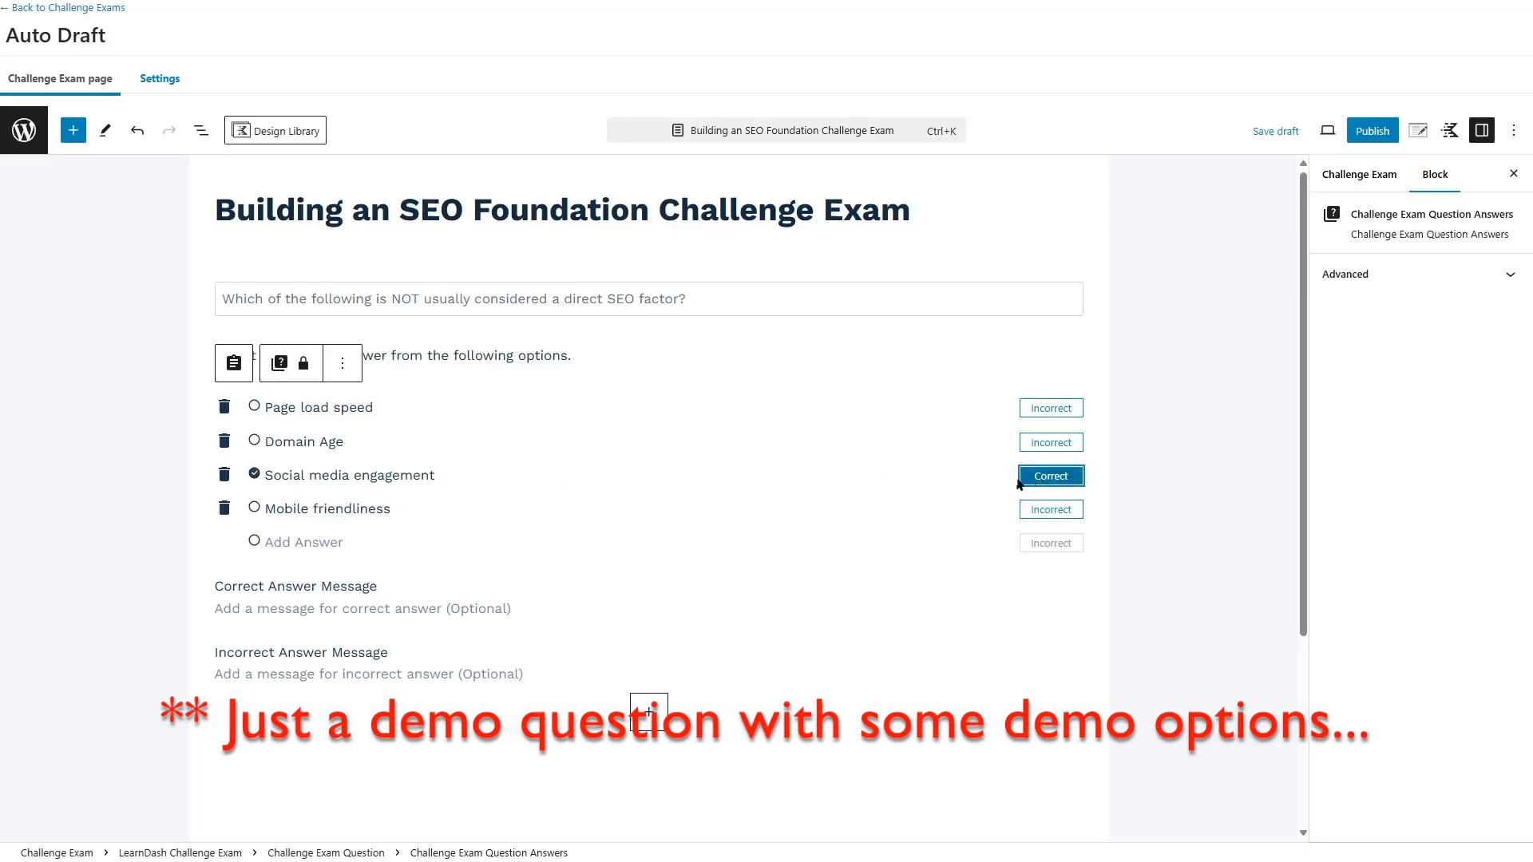
pyautogui.click(567, 465)
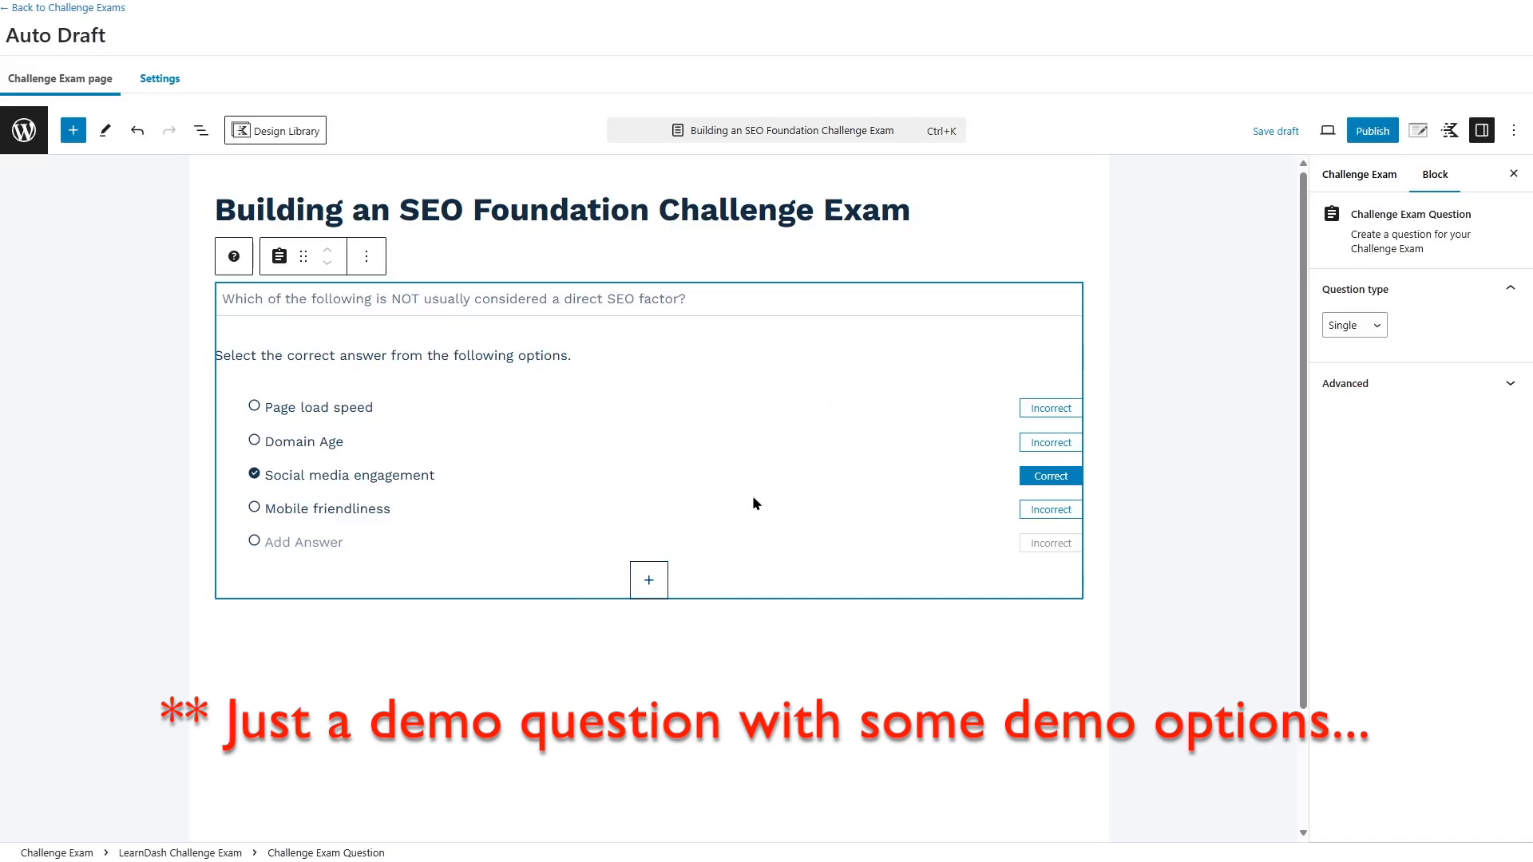
# Add a second question: "Which of the following HTML tags provide important information about a webpage and is often used by search engines to understand its content."
pyautogui.click(646, 590)
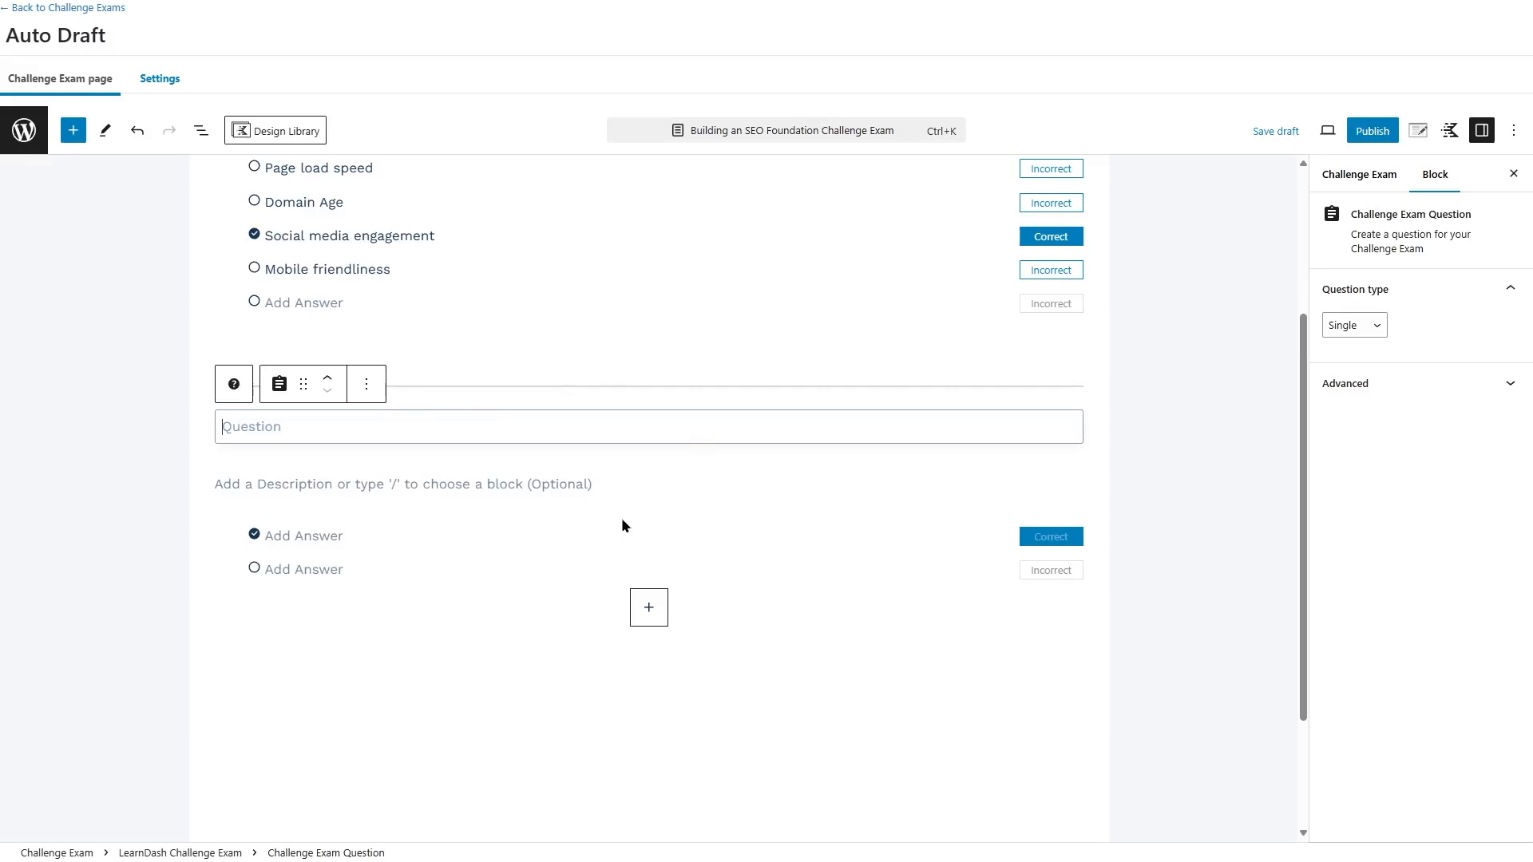
pyautogui.write('Which of the following HTML tags provide important information about a webpage and is often used by search engines to understand its content. <title> <head> <meta> <body>')
pyautogui.click(262, 430)
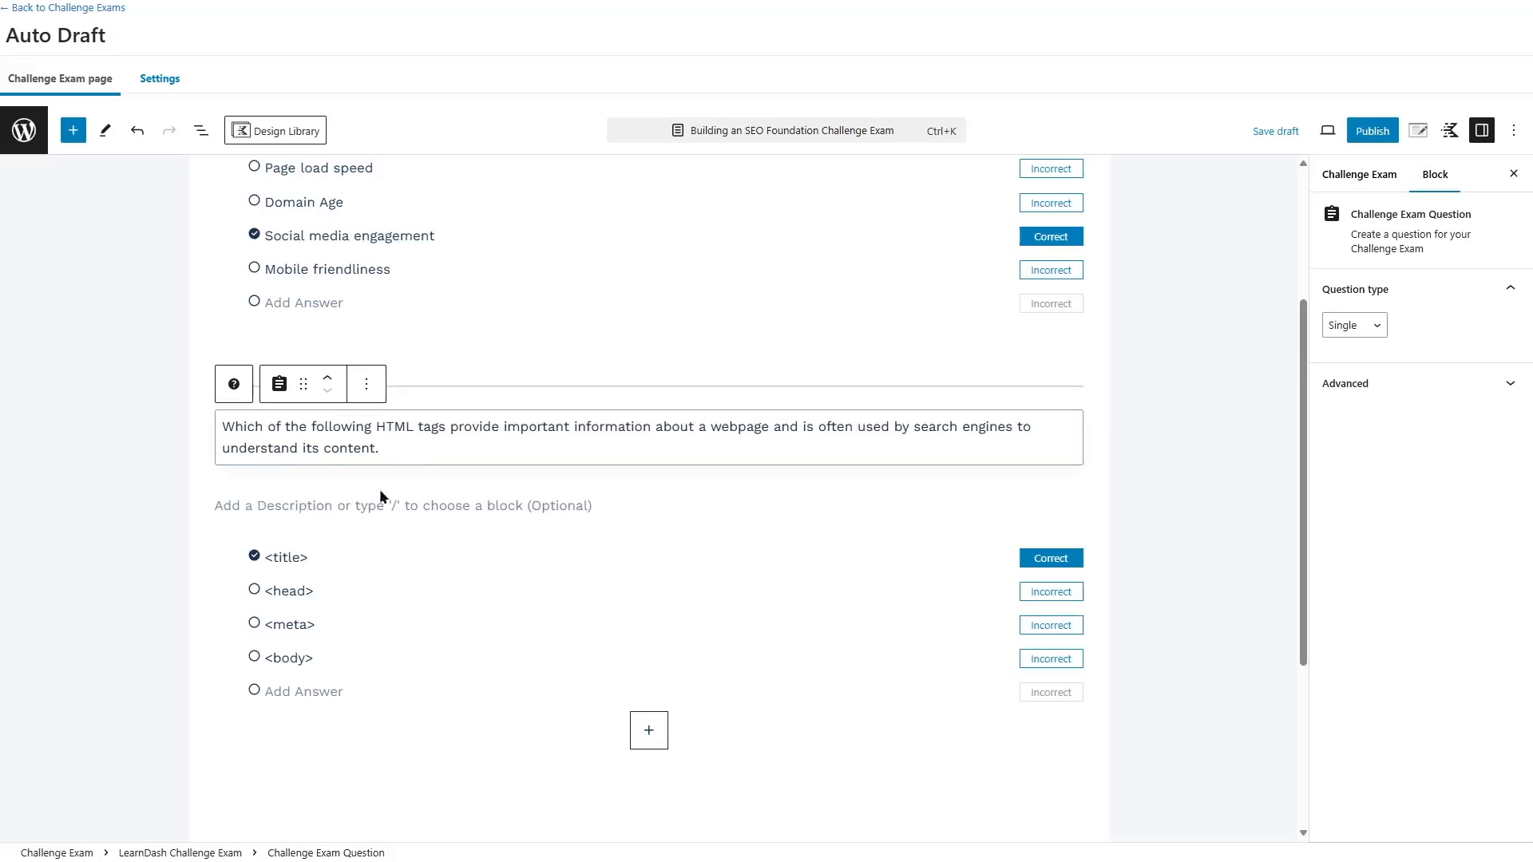
# Look through the exam's questions and their marked answers, down to the one about keyword research methods
pyautogui.scroll(3, 471, 499)
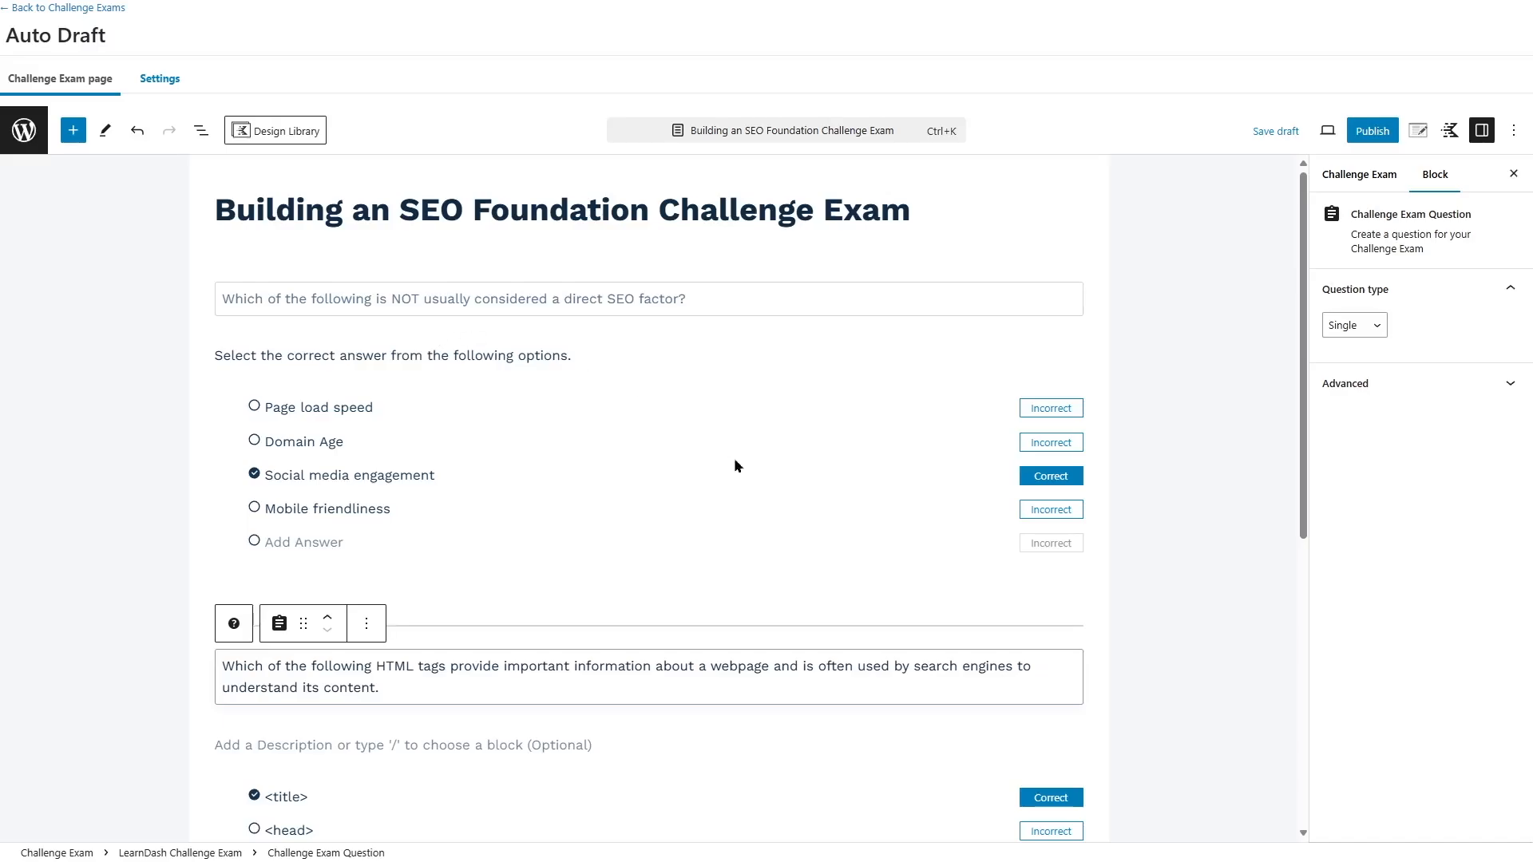
pyautogui.scroll(-4, 718, 487)
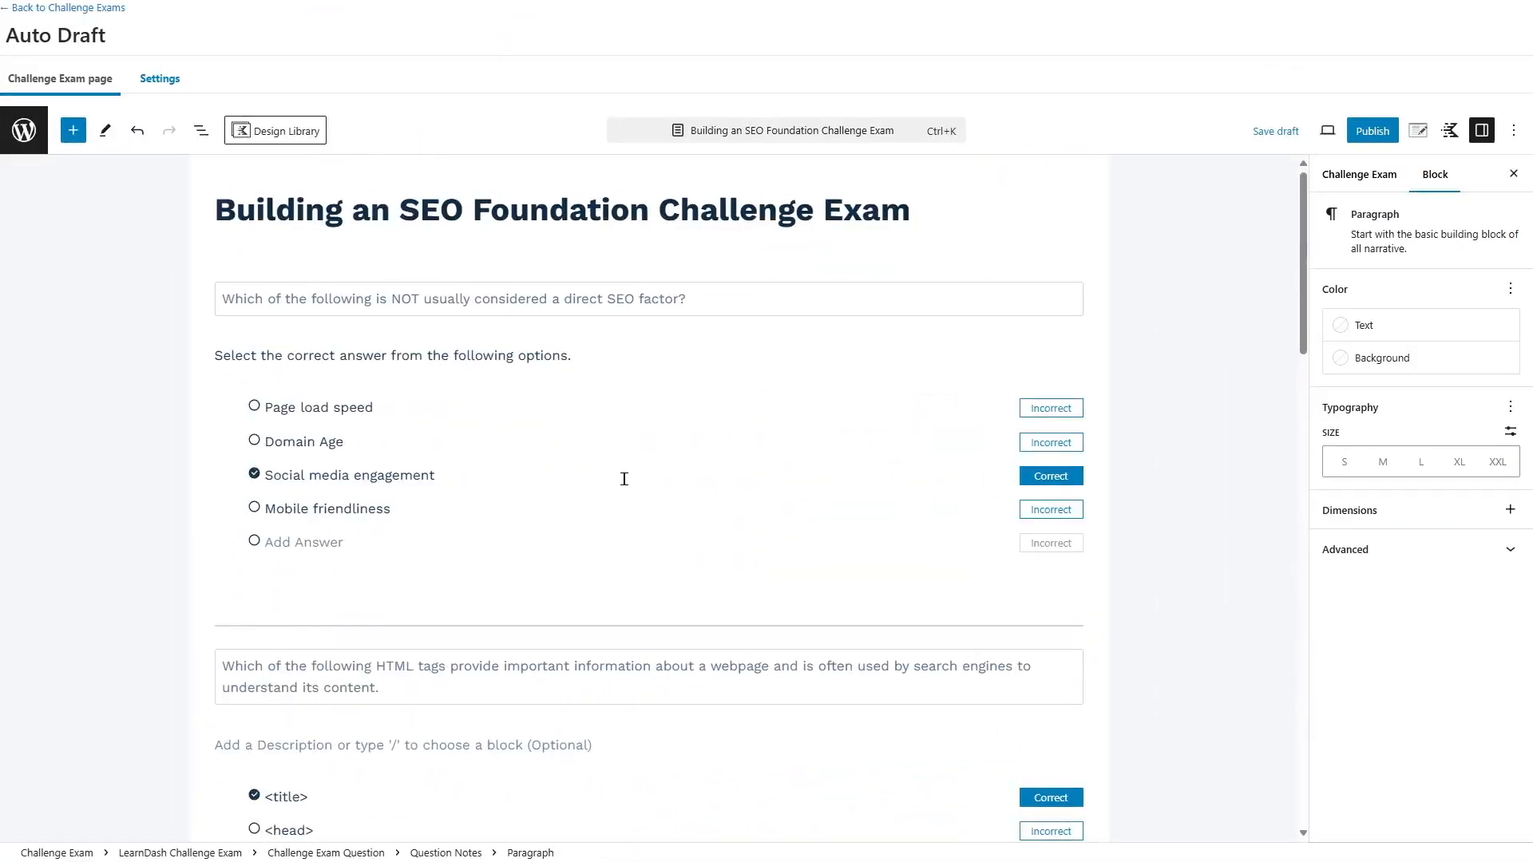
pyautogui.scroll(-15, 624, 478)
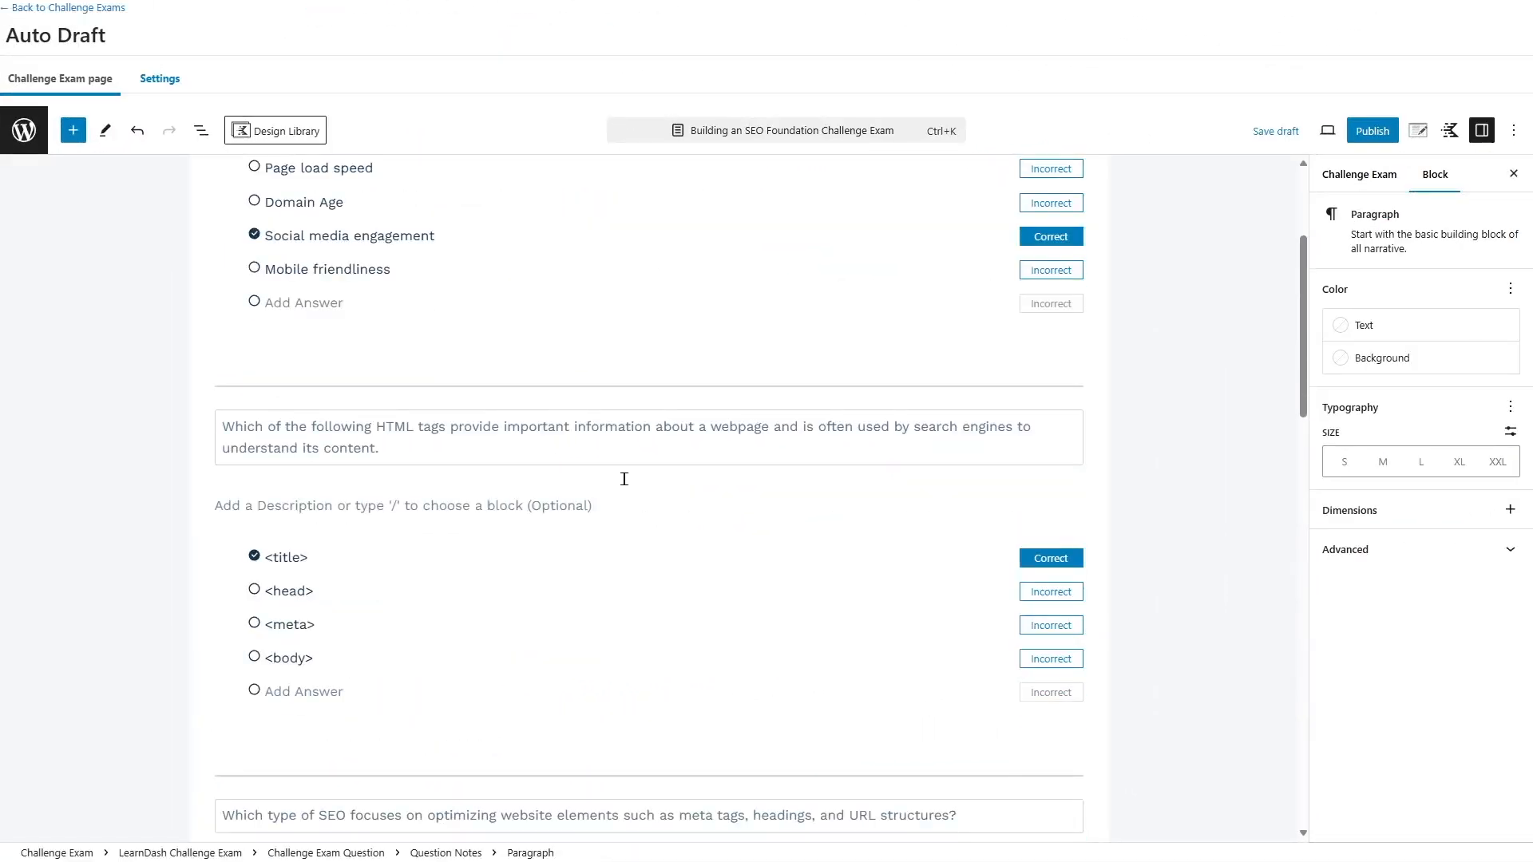
pyautogui.scroll(-2, 624, 478)
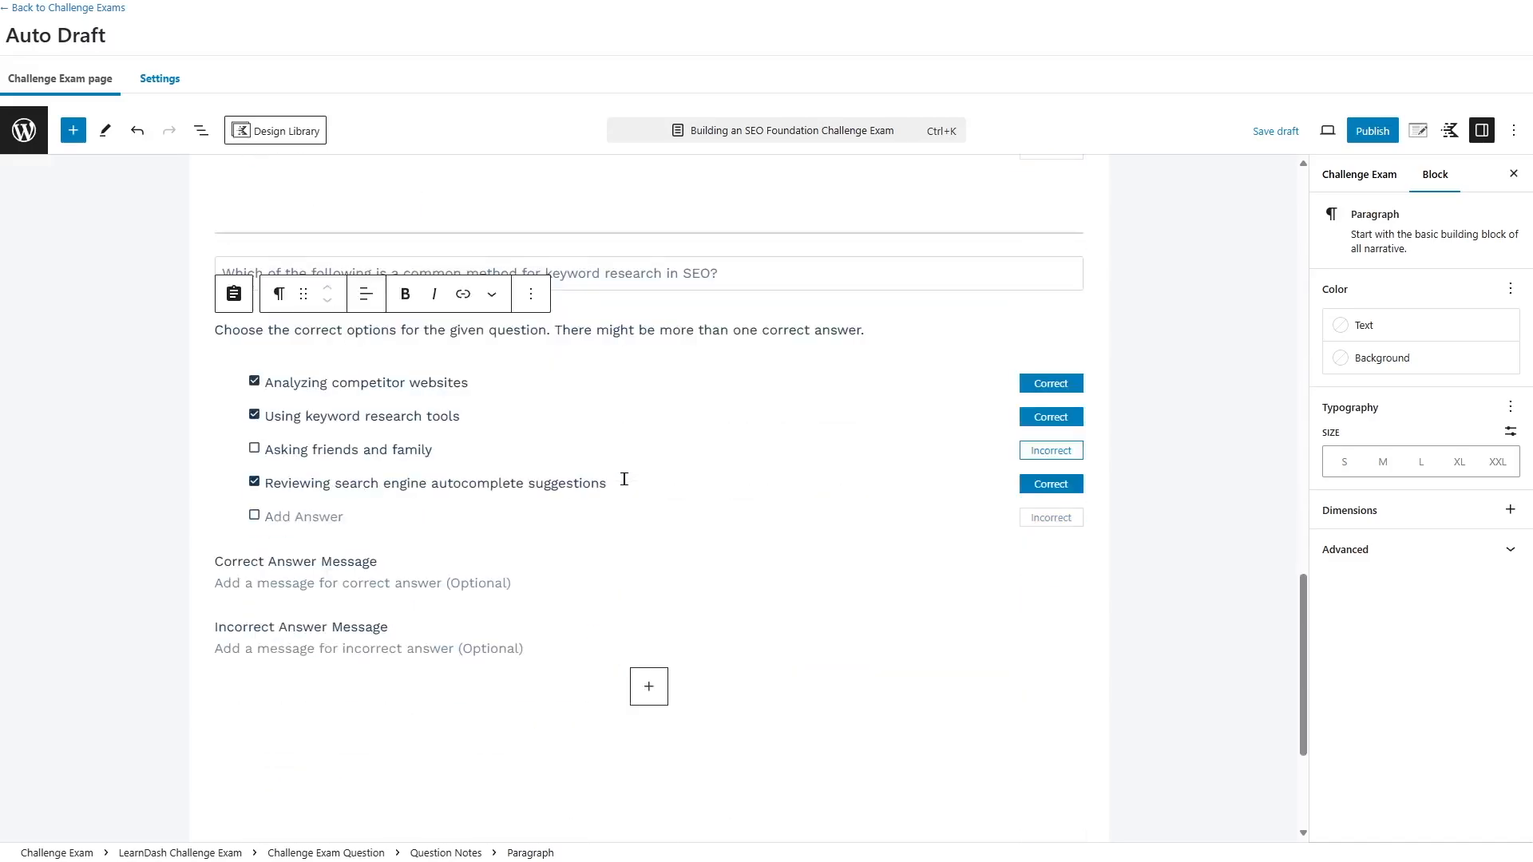
pyautogui.click(658, 428)
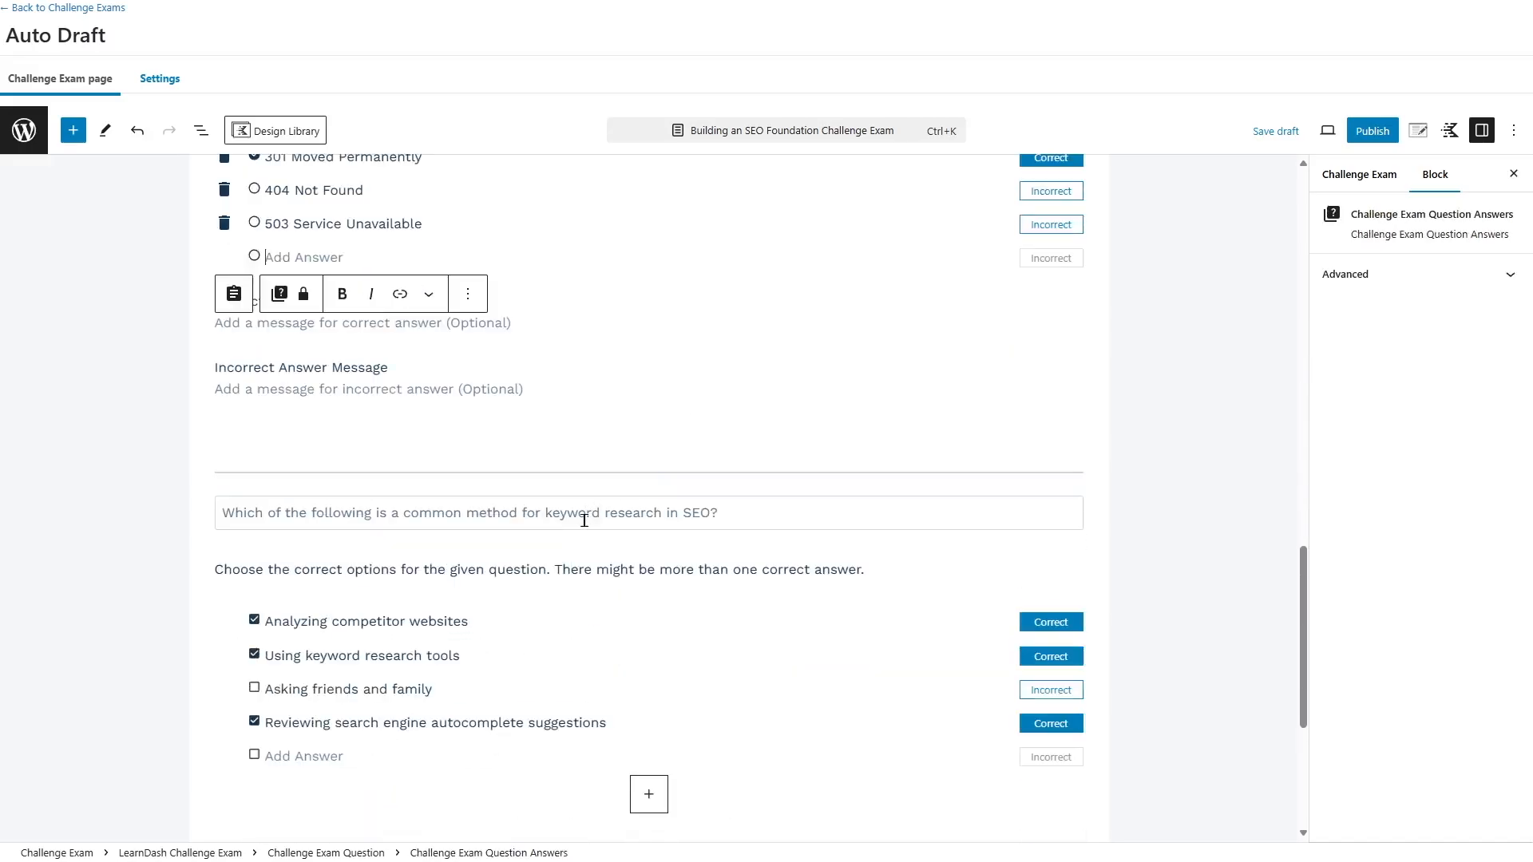
pyautogui.scroll(-3, 559, 511)
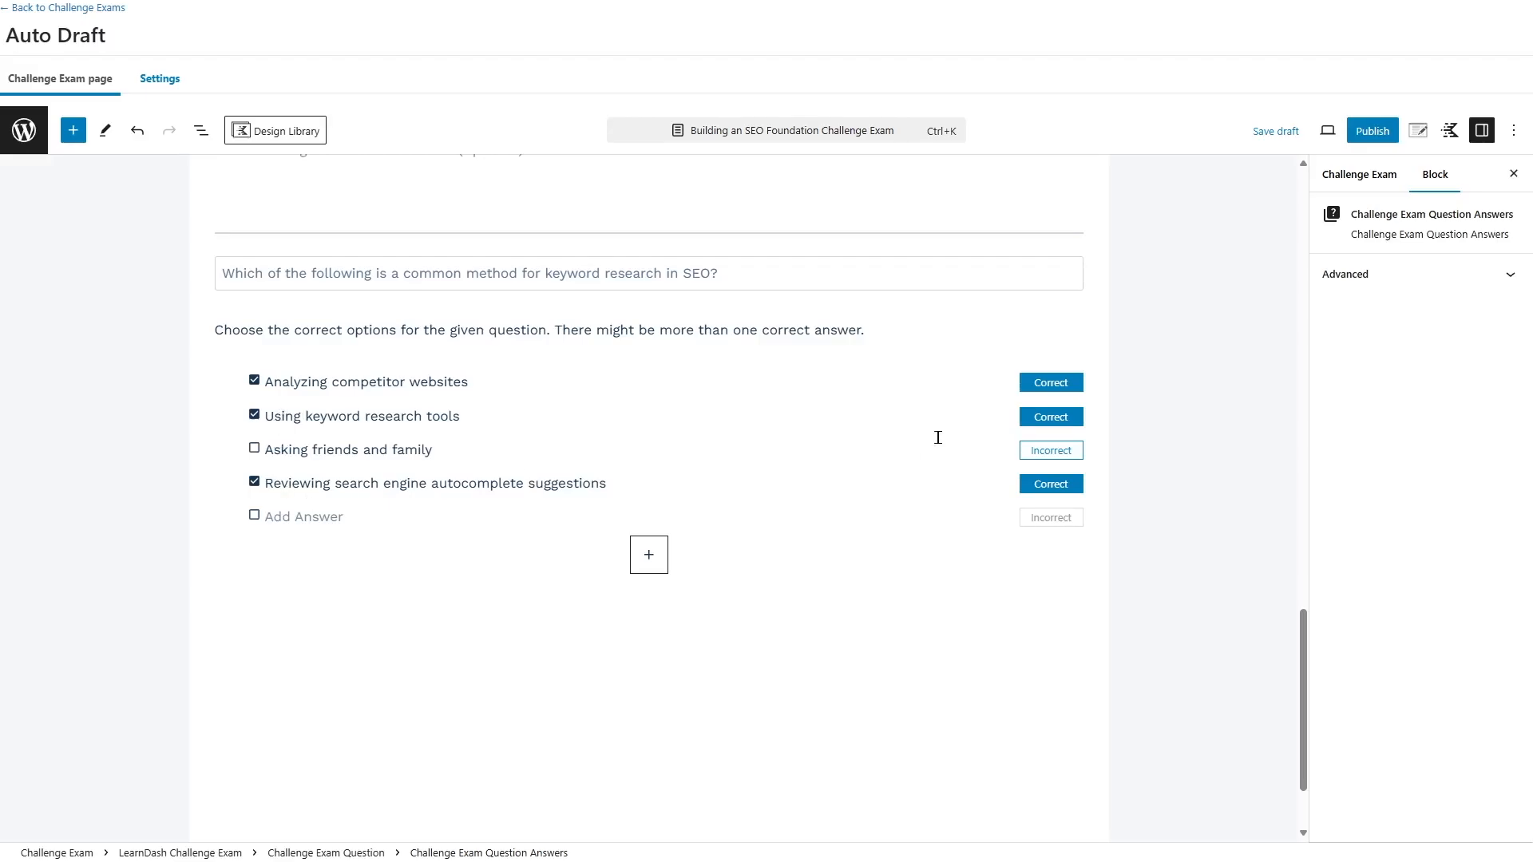
# Examine the optional correct and incorrect answer message fields of the keyword research and HTTP status code questions
pyautogui.click(605, 411)
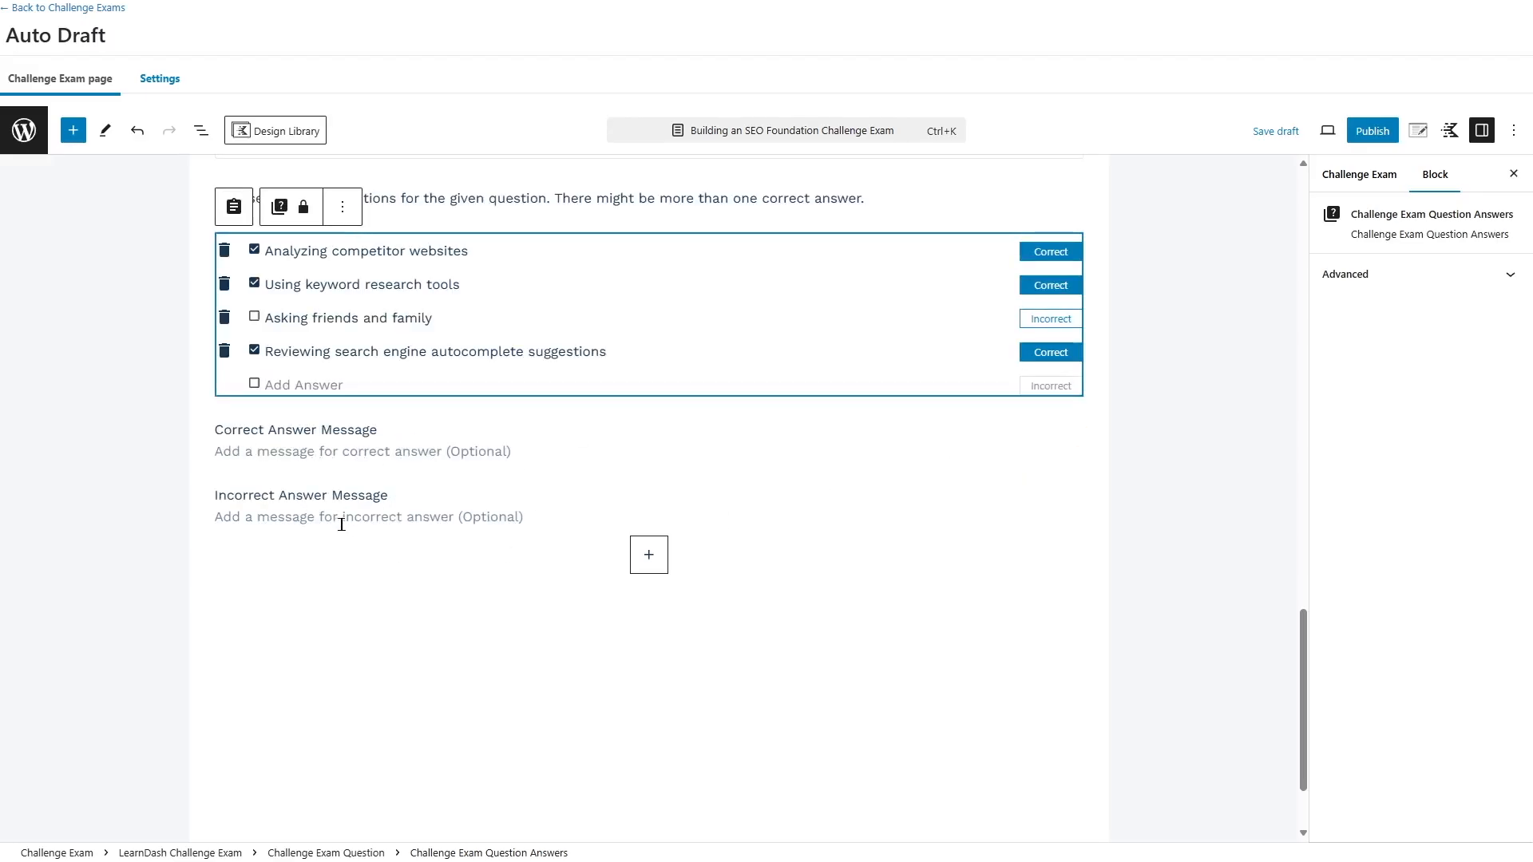
pyautogui.scroll(4, 338, 523)
pyautogui.click(493, 266)
pyautogui.click(276, 400)
pyautogui.scroll(2, 461, 410)
pyautogui.click(460, 406)
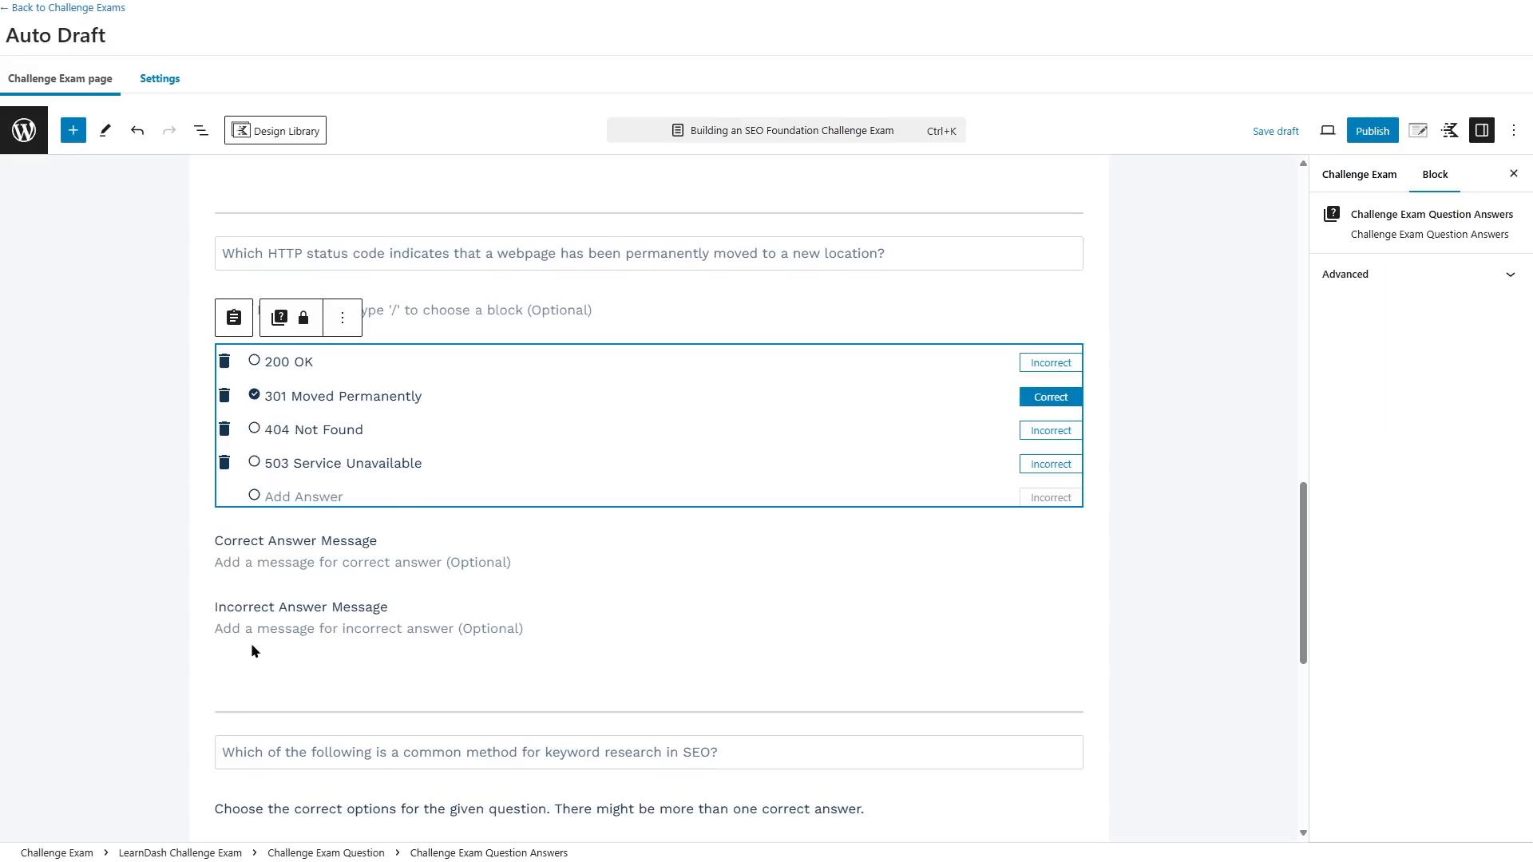
pyautogui.scroll(10, 446, 629)
pyautogui.scroll(-5, 431, 588)
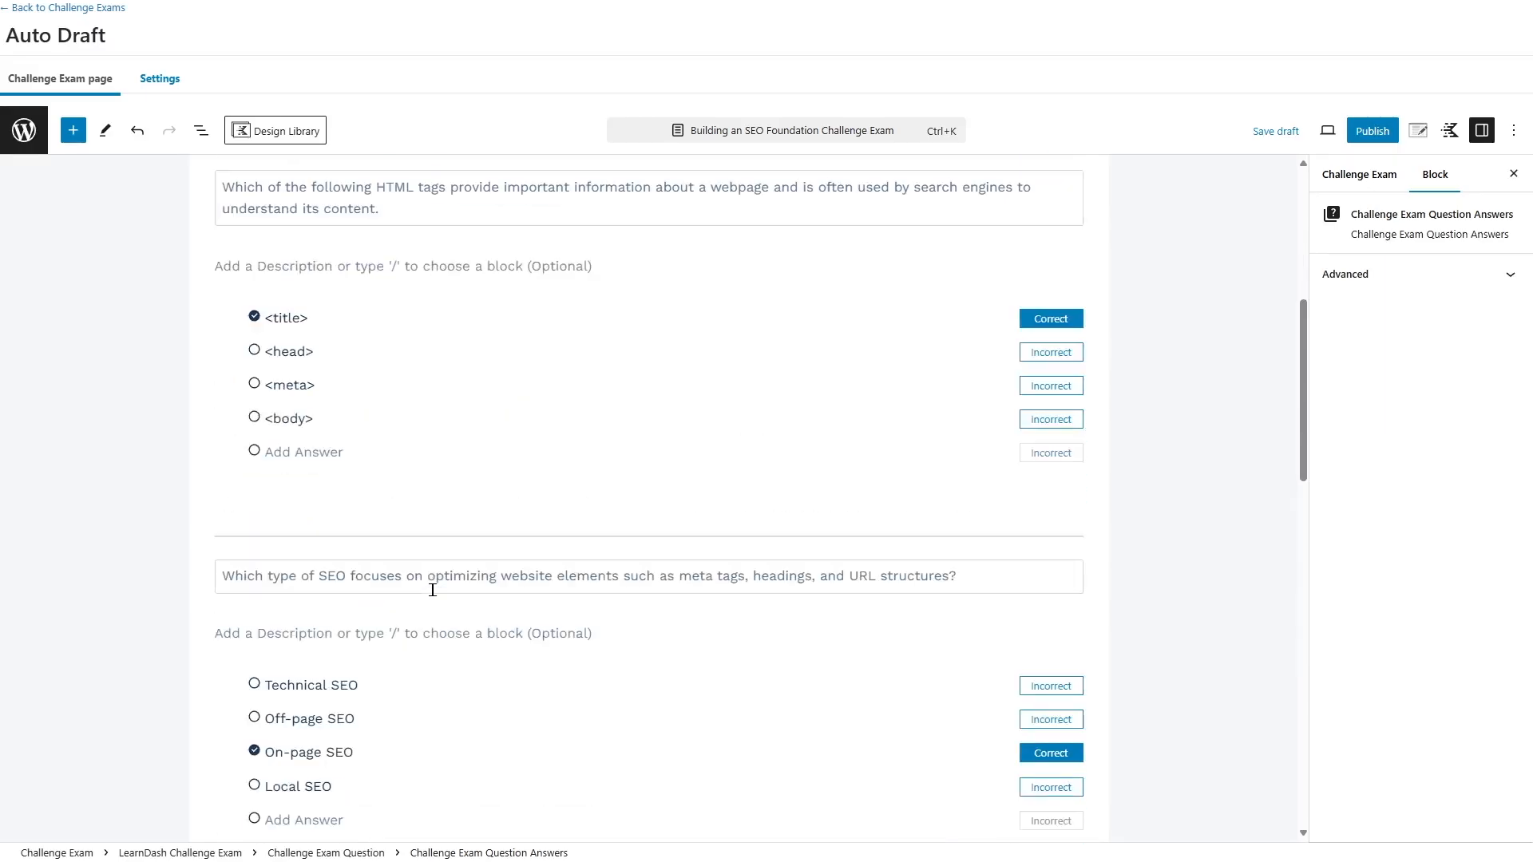
pyautogui.scroll(3, 432, 588)
pyautogui.scroll(5, 432, 589)
pyautogui.click(1183, 462)
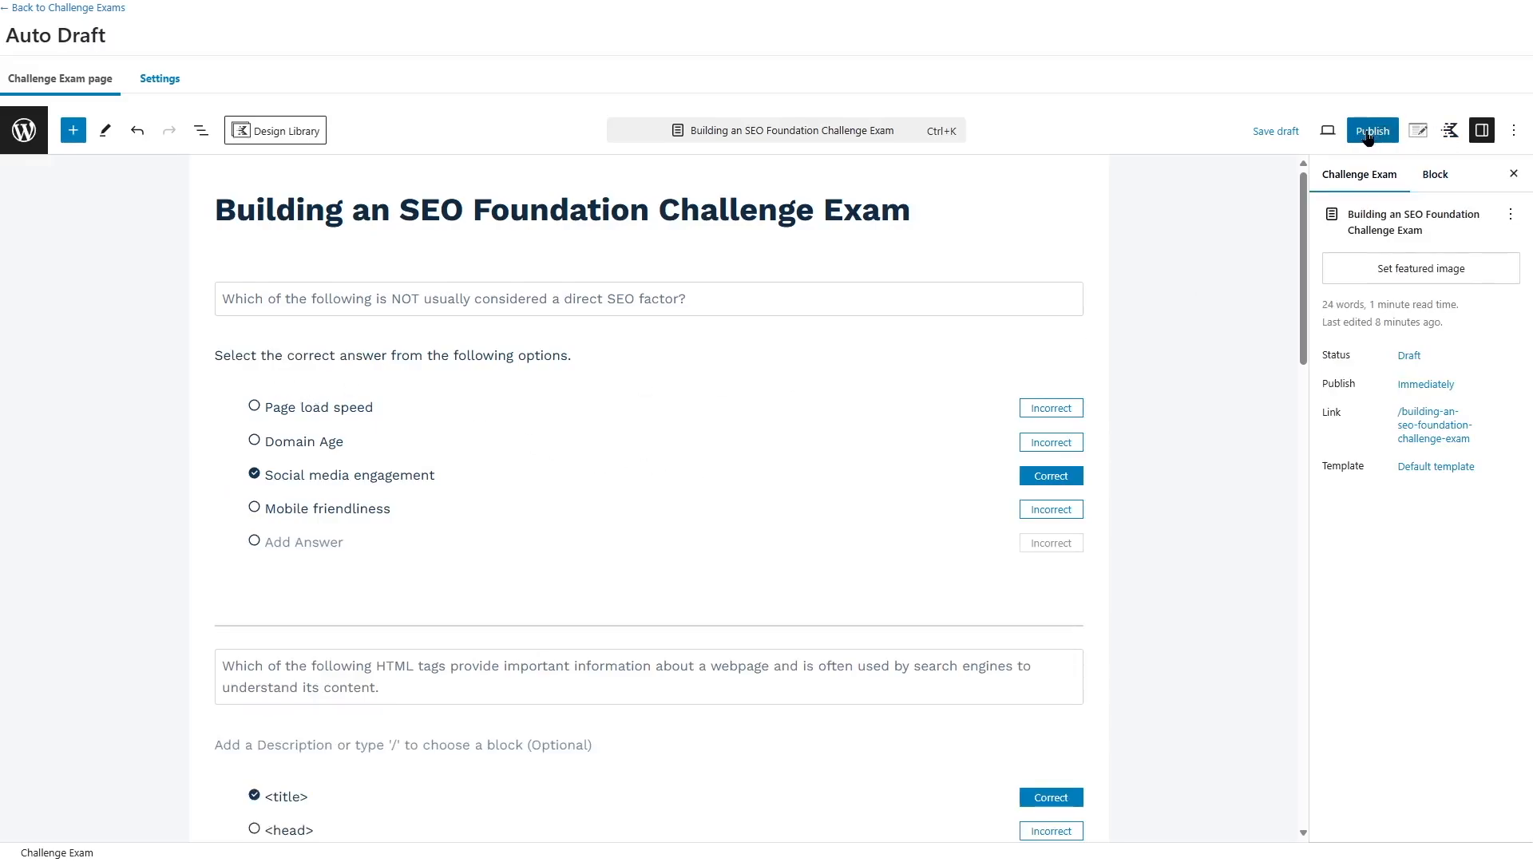
# Open the challenge exam's settings, show the help for New enrollees only, and keep that option enabled
pyautogui.click(161, 79)
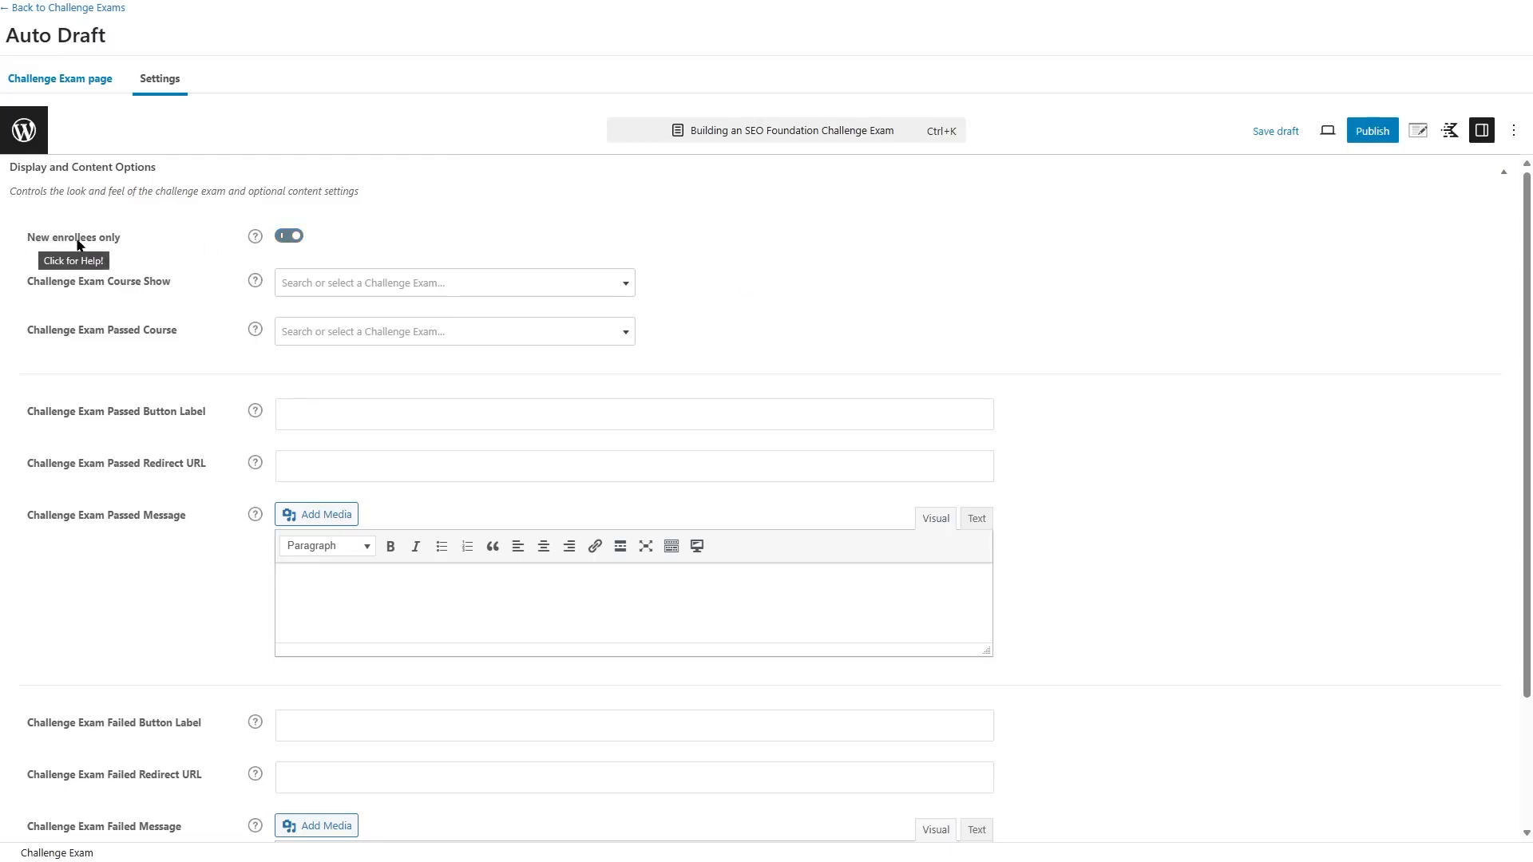
pyautogui.click(256, 237)
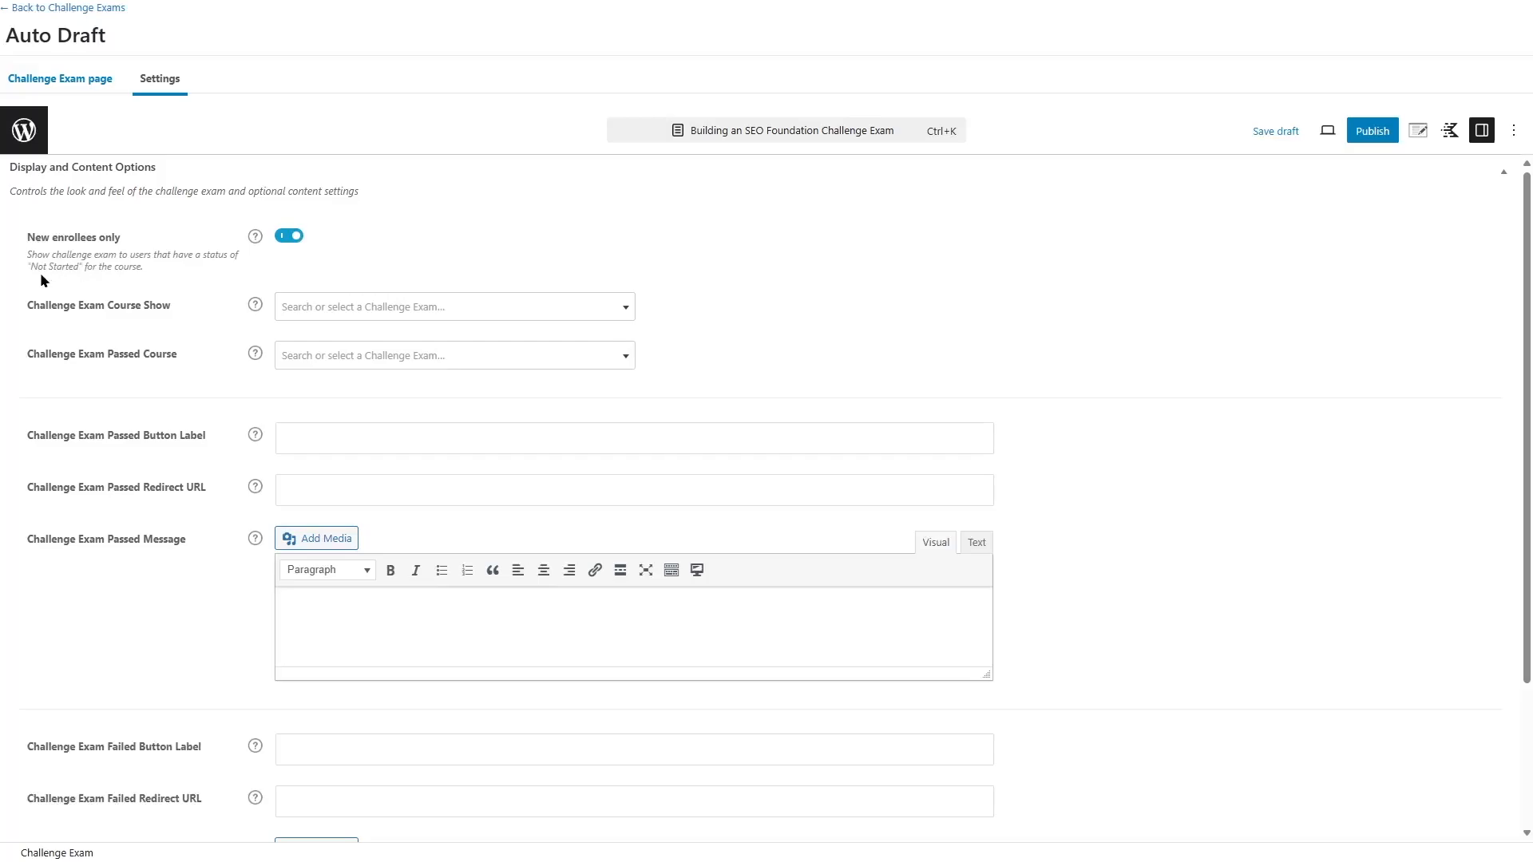
pyautogui.click(278, 241)
pyautogui.click(289, 235)
pyautogui.click(289, 237)
# Set both Challenge Exam Course Show and Challenge Exam Passed Course to Building an SEO Foundation
pyautogui.click(361, 315)
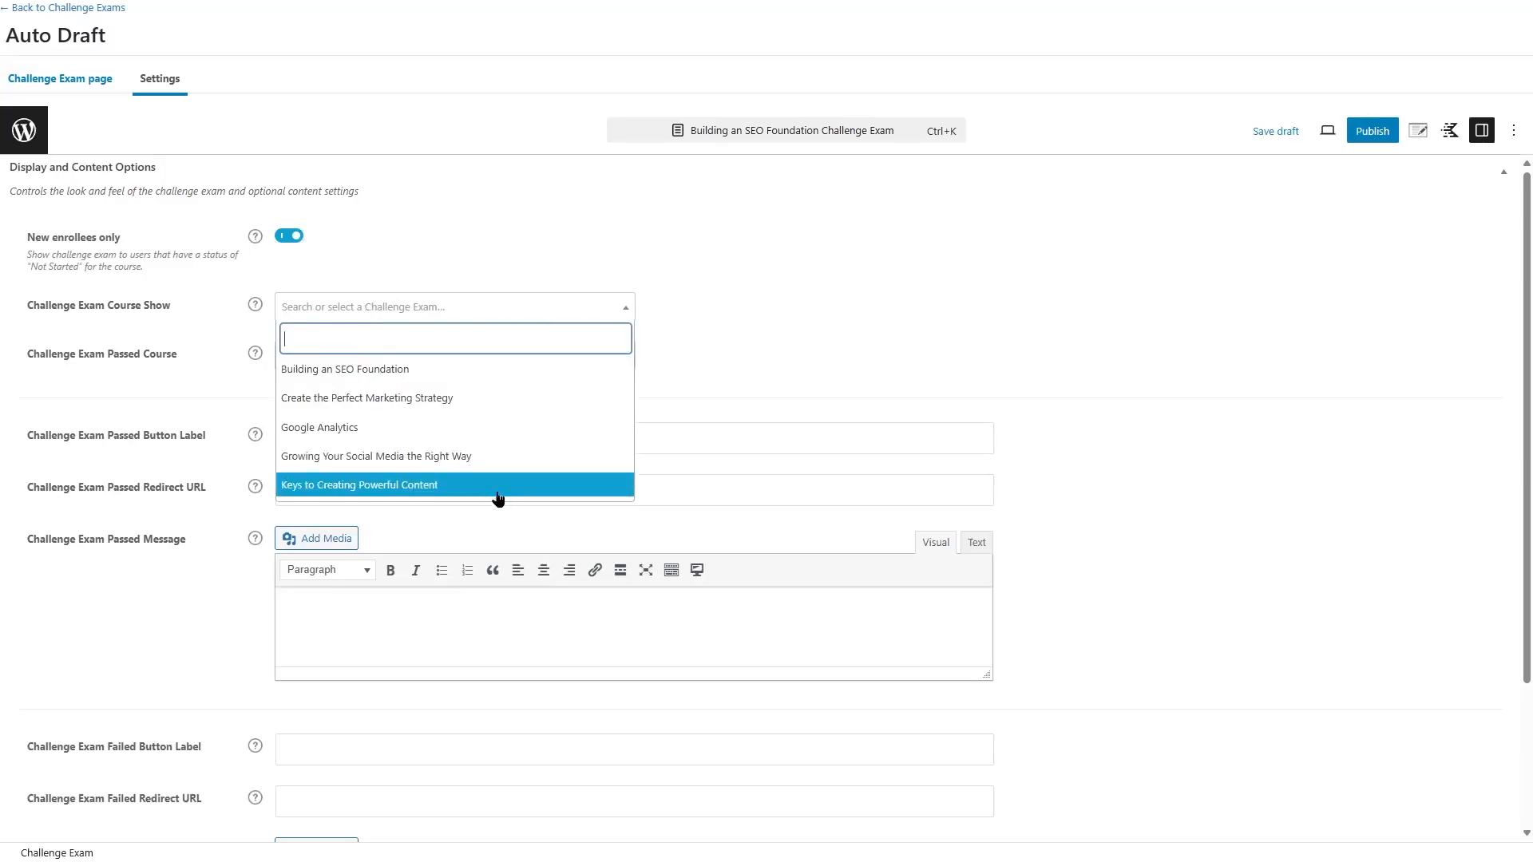
pyautogui.click(397, 372)
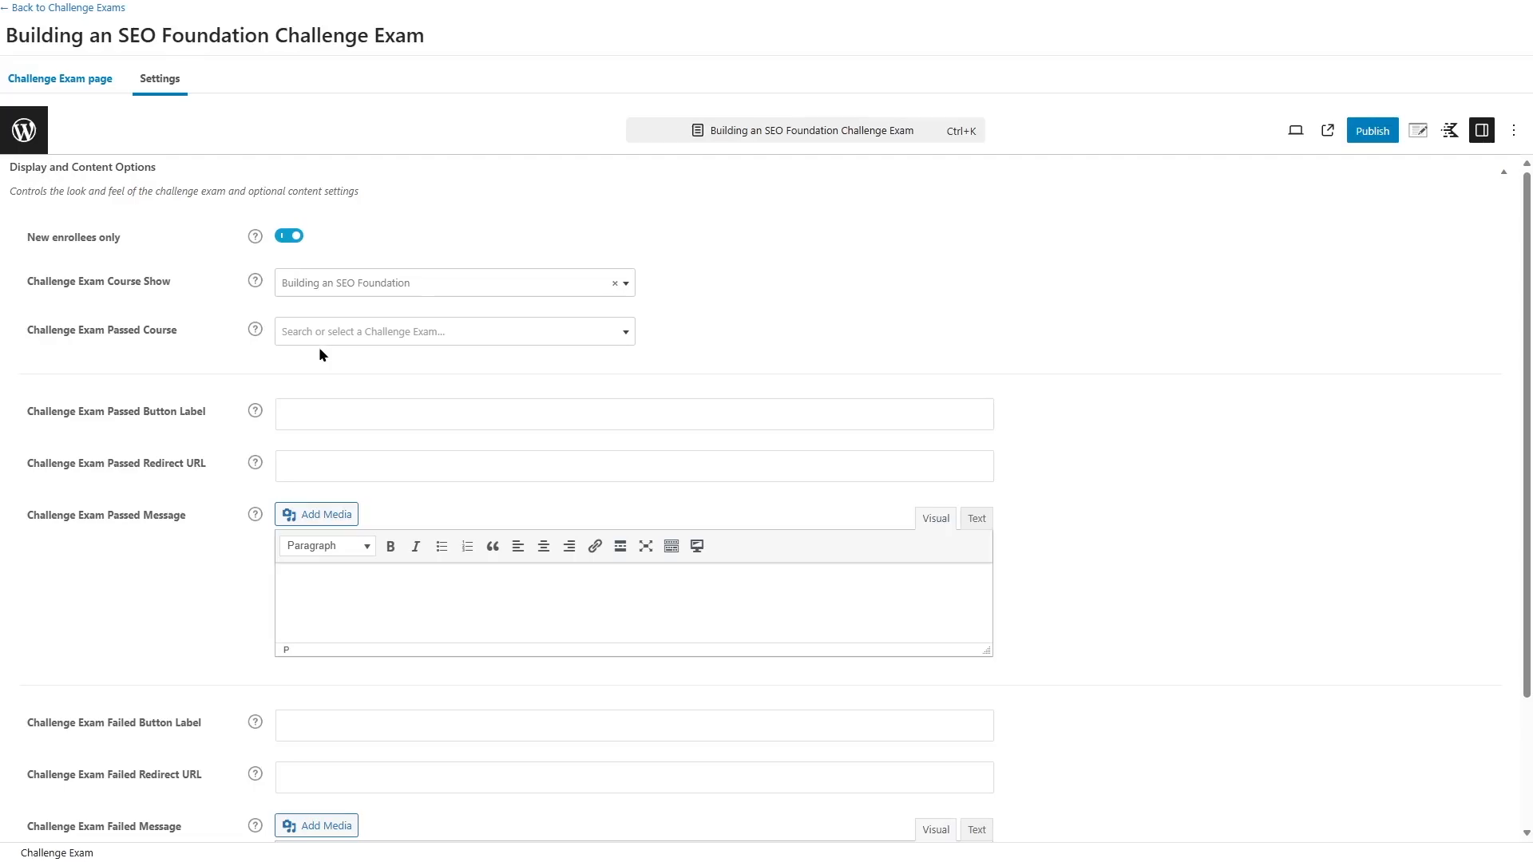
pyautogui.click(540, 339)
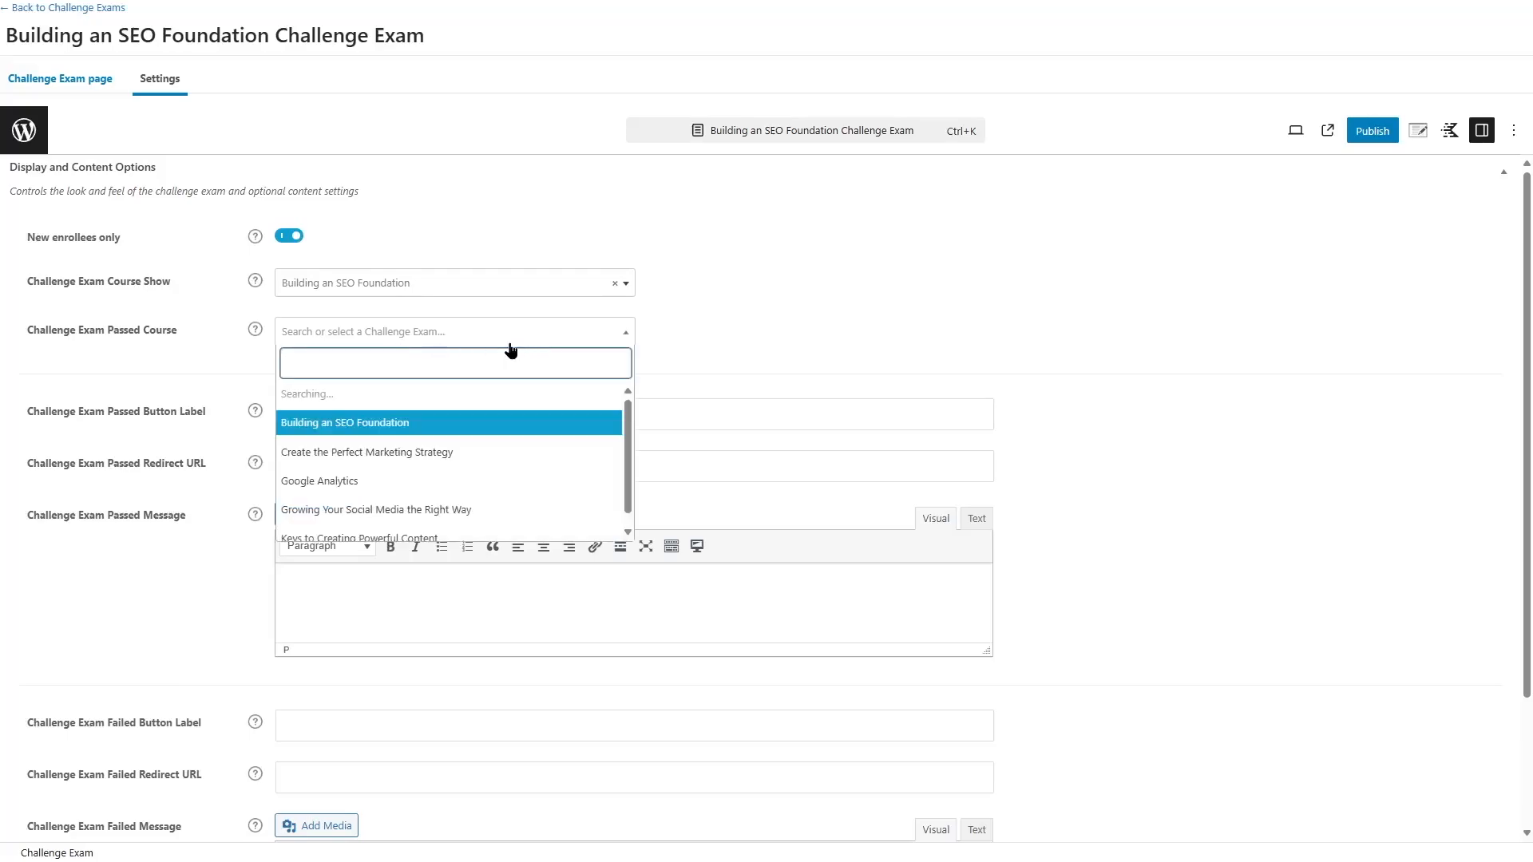
pyautogui.click(302, 392)
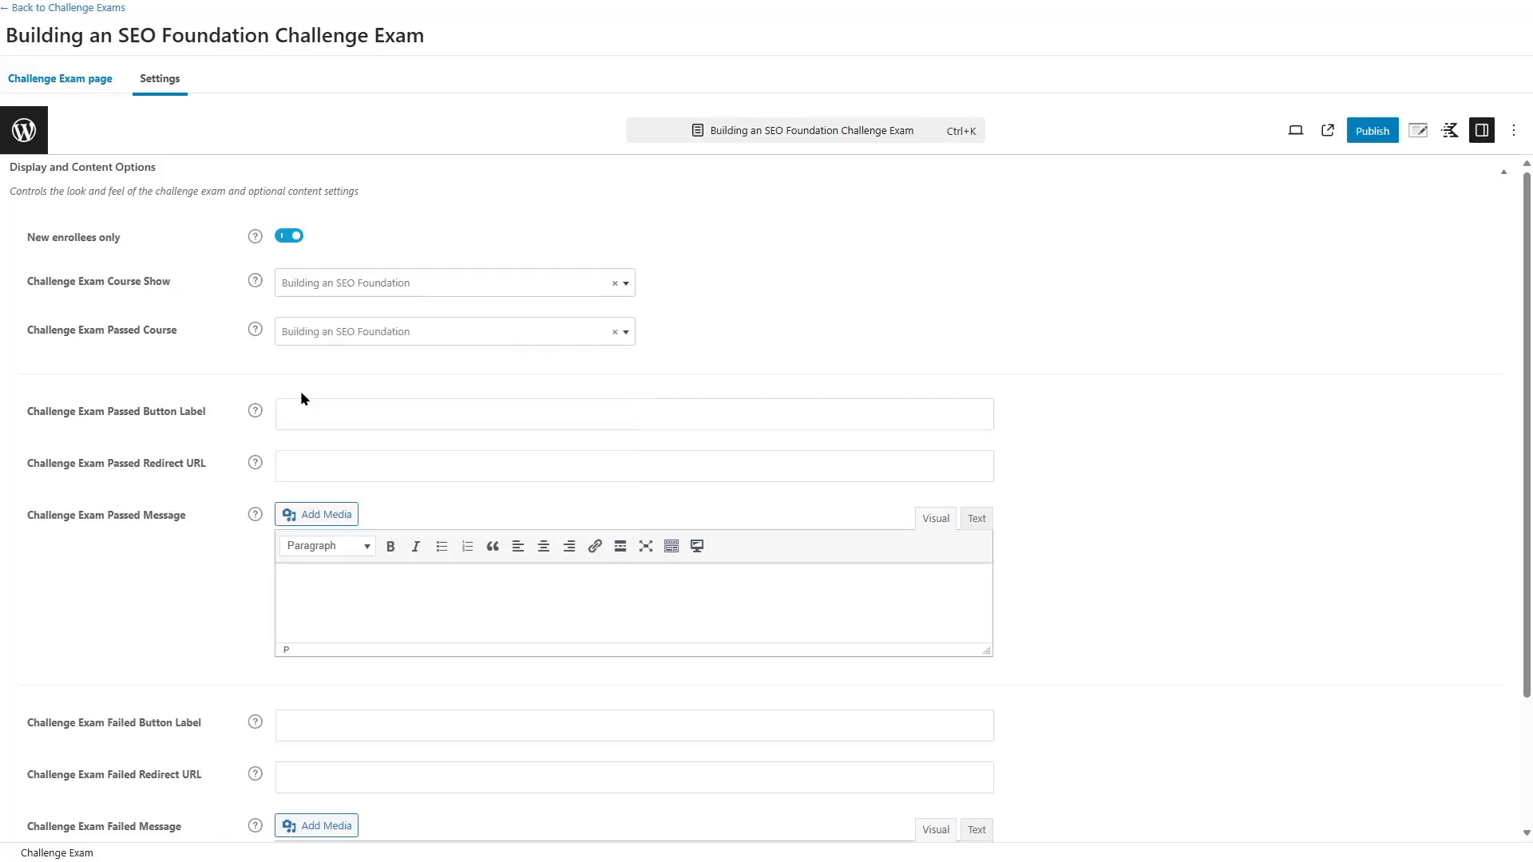
# Choose Building an SEO Foundation again as the Challenge Exam Passed Course, and look over the passed and failed fields below it
pyautogui.click(473, 323)
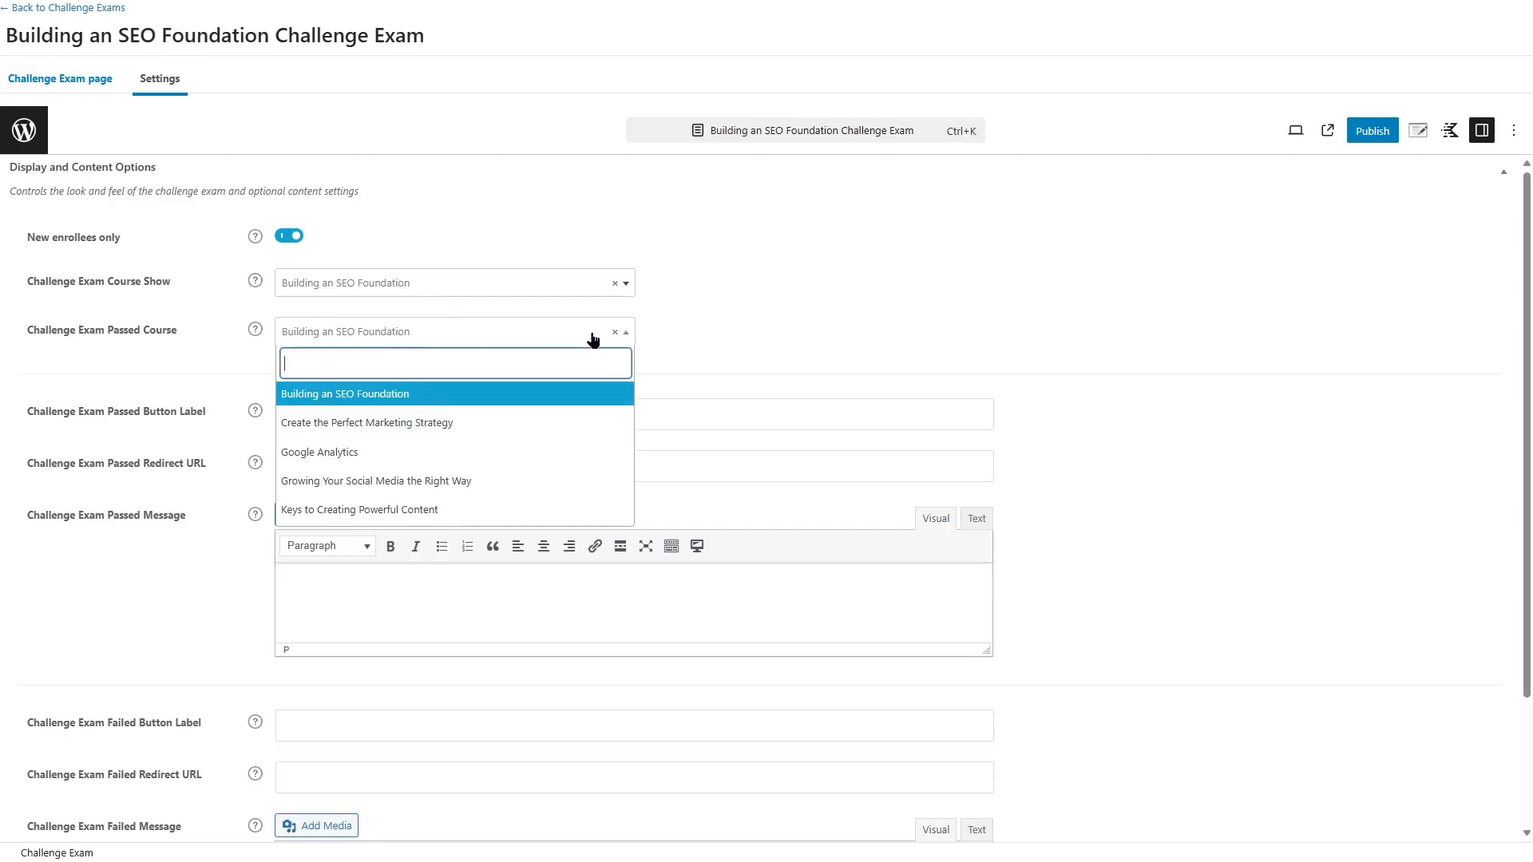
pyautogui.click(361, 400)
pyautogui.scroll(-2, 759, 291)
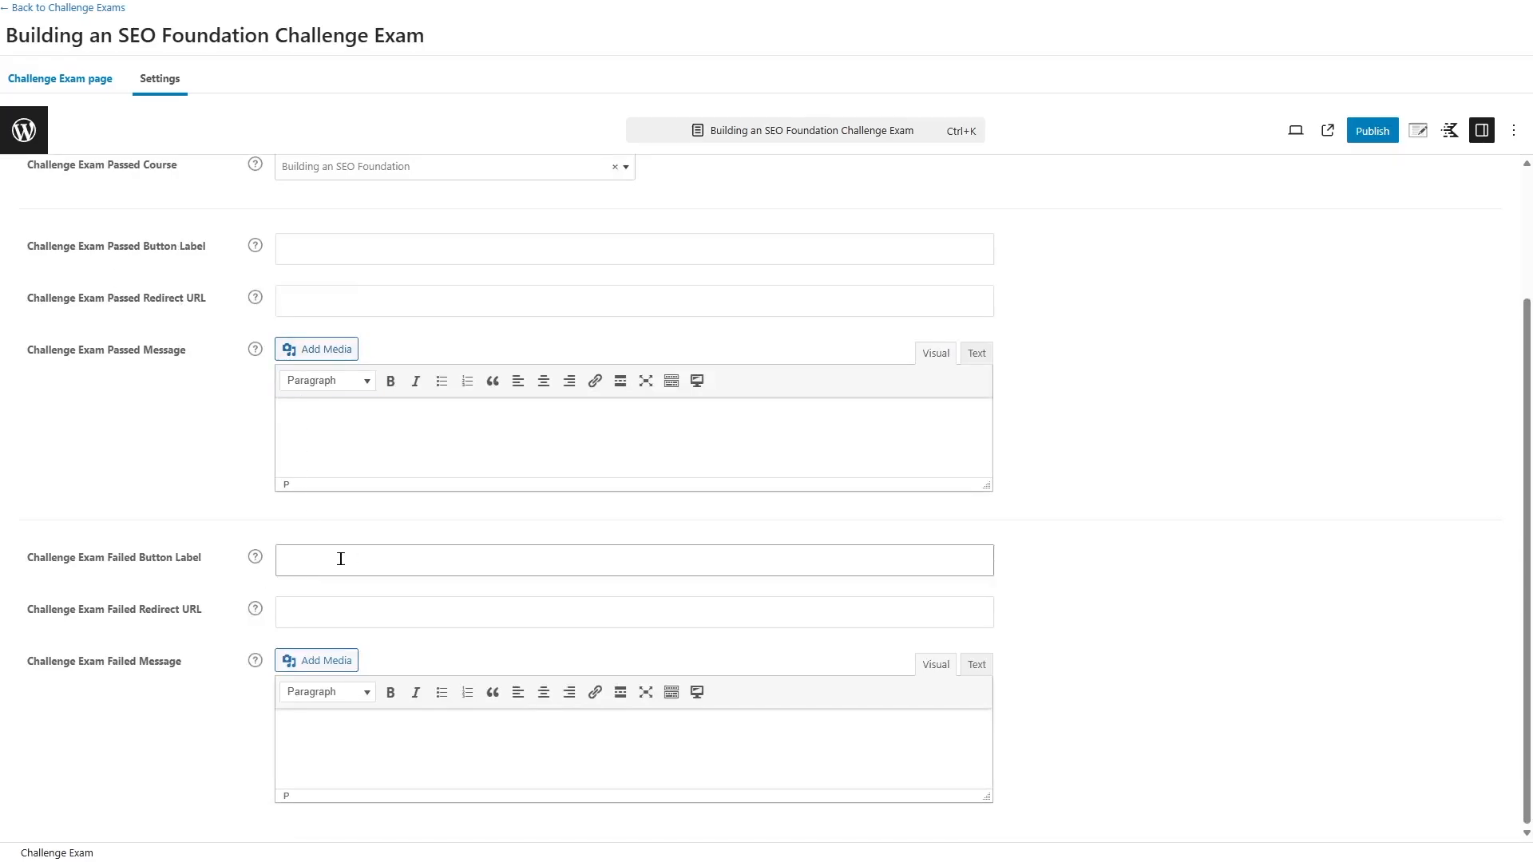
pyautogui.scroll(2, 335, 548)
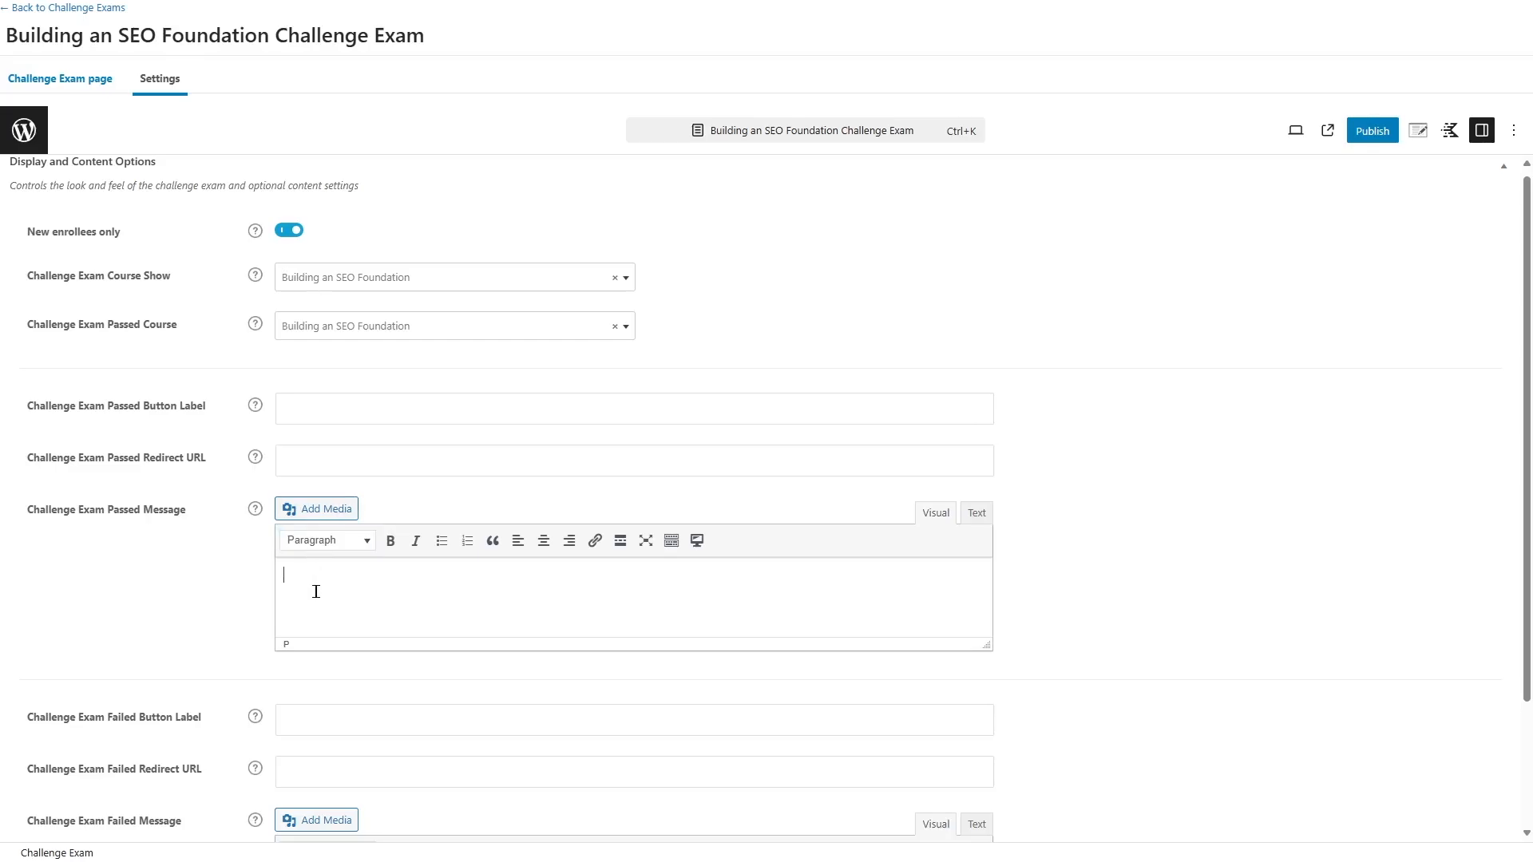
# Enter the passed message "Congratulations! You have passed this course!" and set the passed button label to "Passed", leaving its redirect URL empty
pyautogui.write('Congratulations! You have passed this course!')
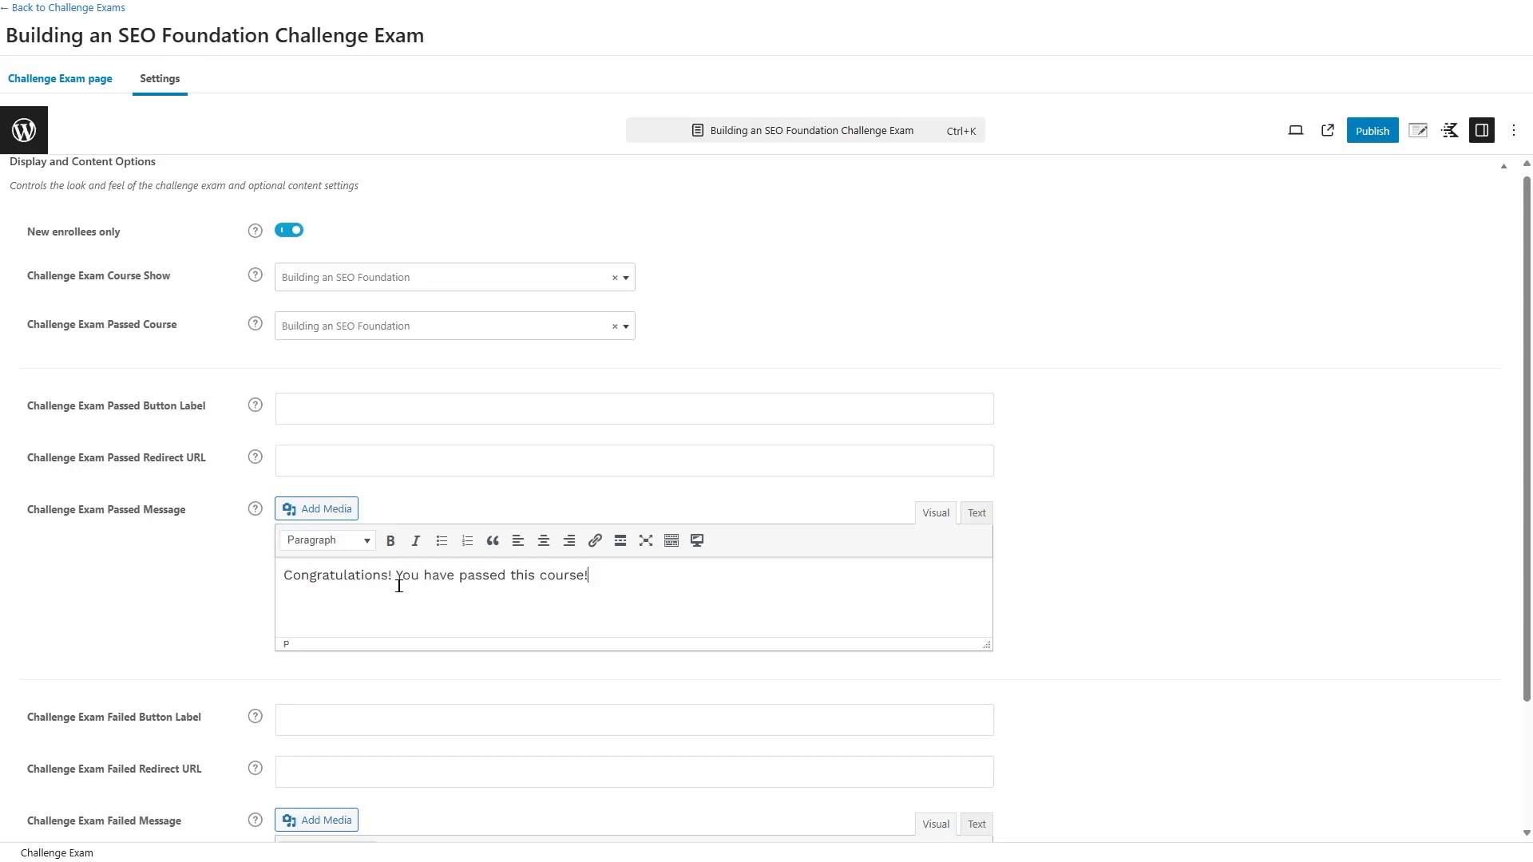
pyautogui.click(350, 405)
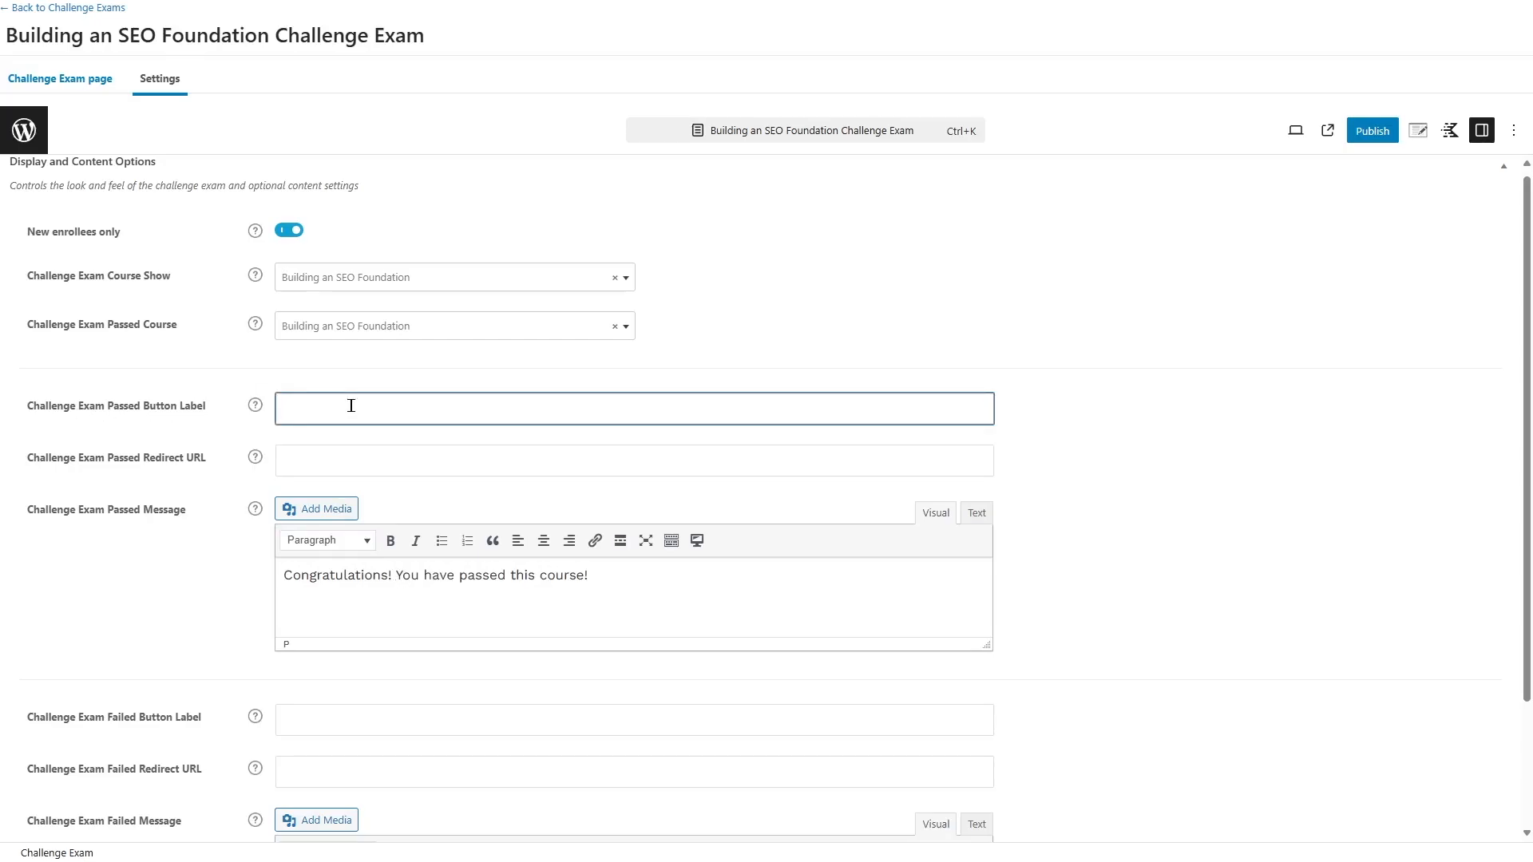
pyautogui.write('Passed')
pyautogui.click(301, 454)
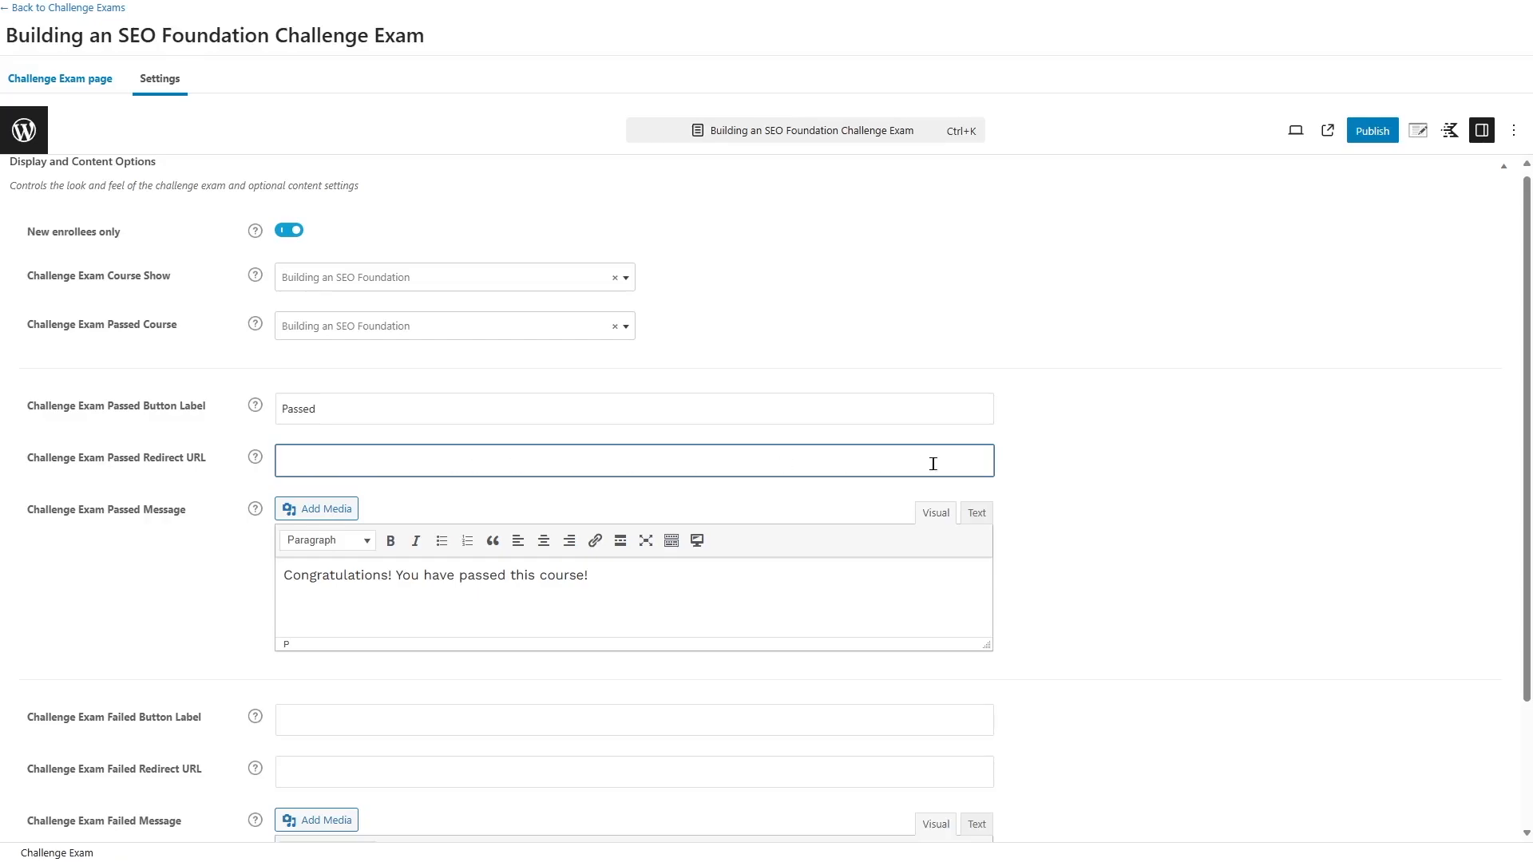
pyautogui.click(1022, 455)
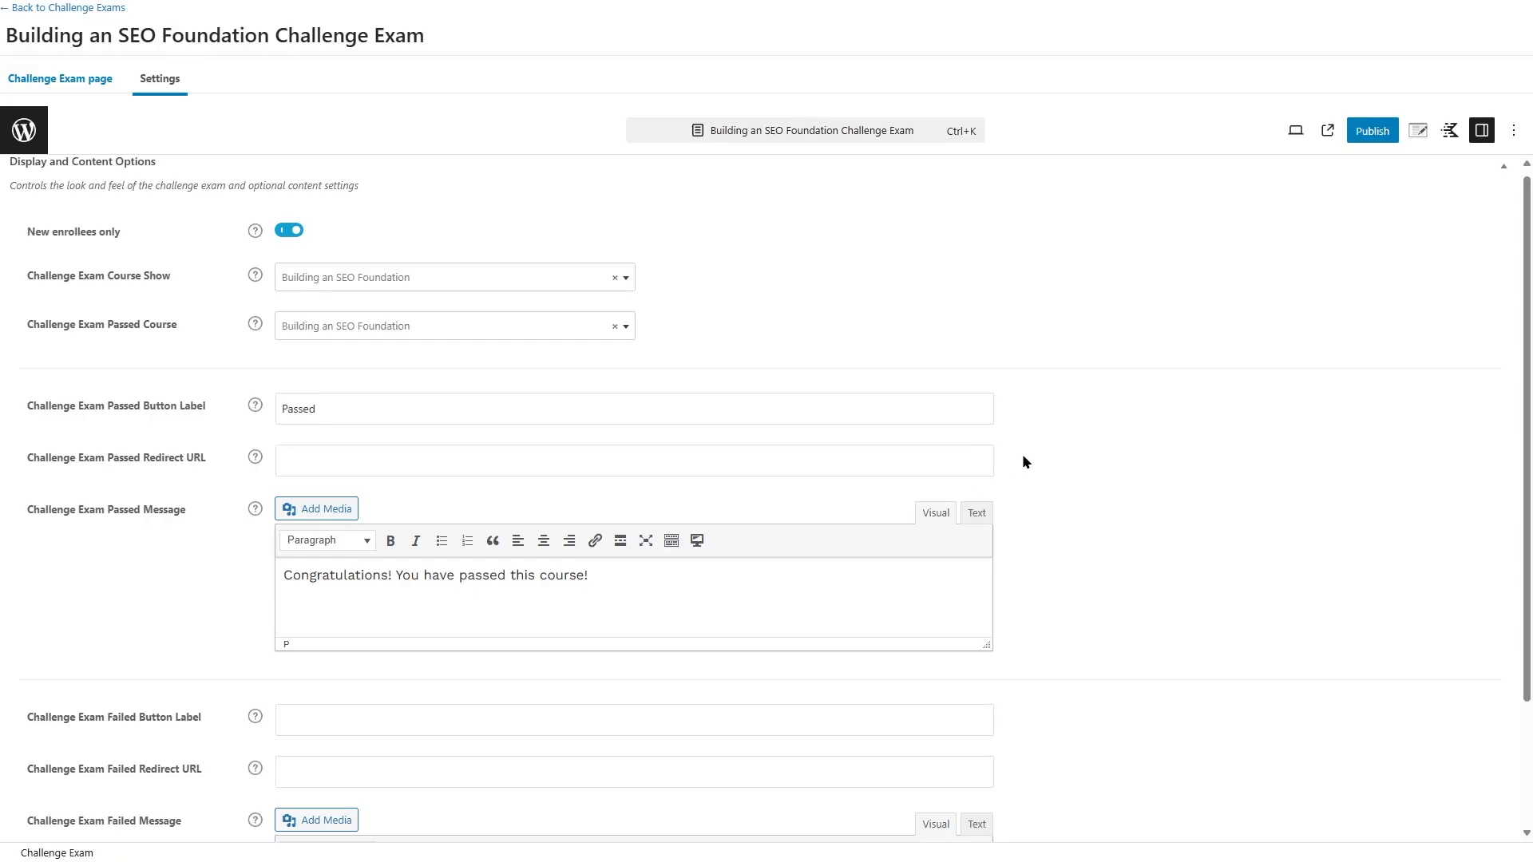
# Enter the failed message "Sorry. You need to take the course." and set the failed button label to "Take Course"
pyautogui.scroll(-2, 1019, 452)
pyautogui.scroll(2, 1028, 451)
pyautogui.scroll(-2, 1028, 451)
pyautogui.scroll(2, 1029, 447)
pyautogui.scroll(-1, 1028, 447)
pyautogui.scroll(-1, 1030, 447)
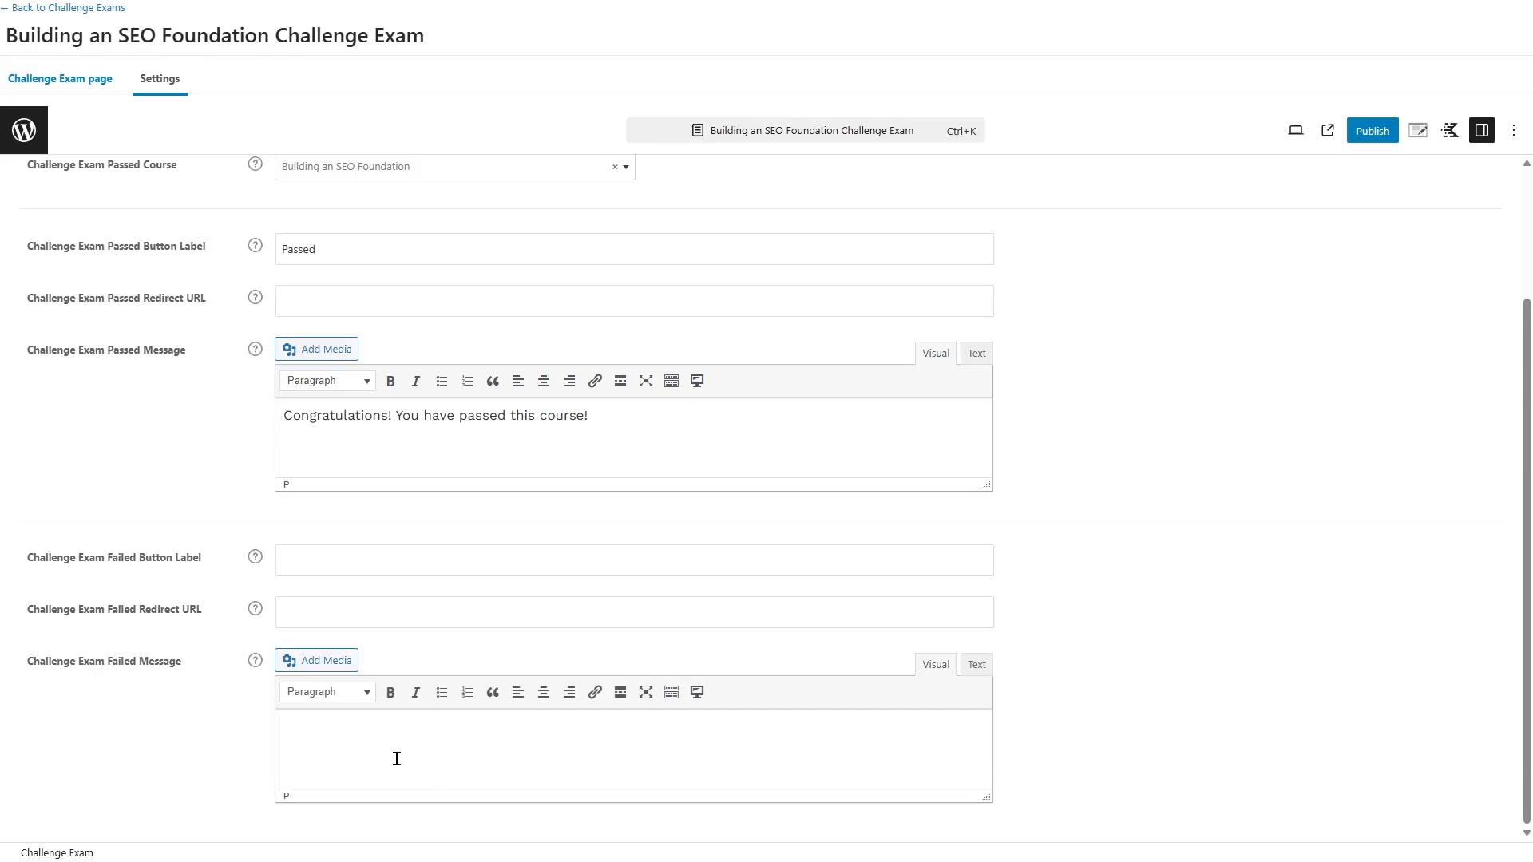
pyautogui.write('Sorry. You need to take the course.')
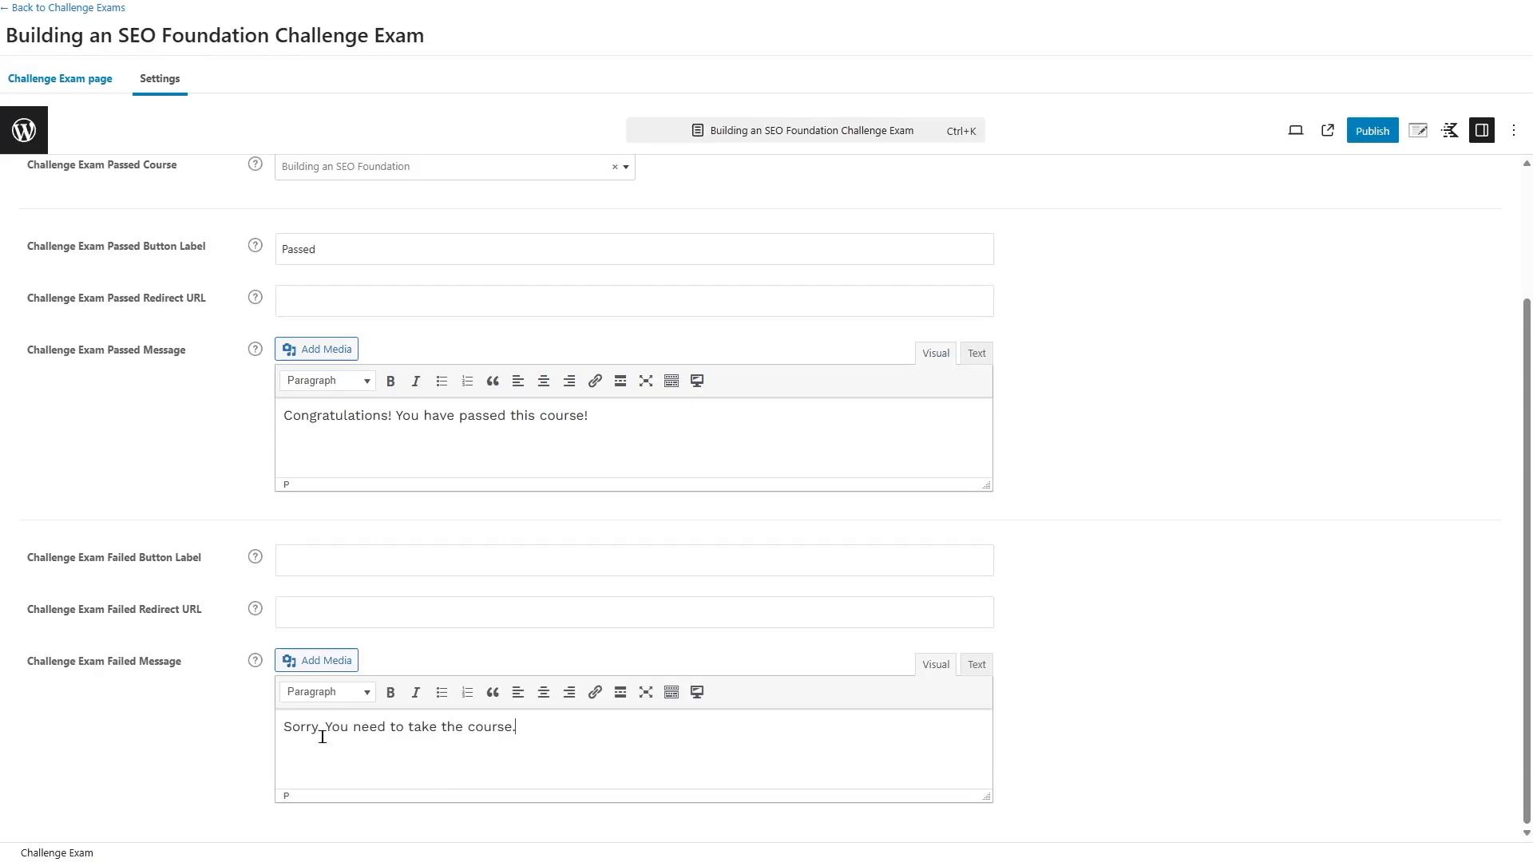
pyautogui.click(322, 568)
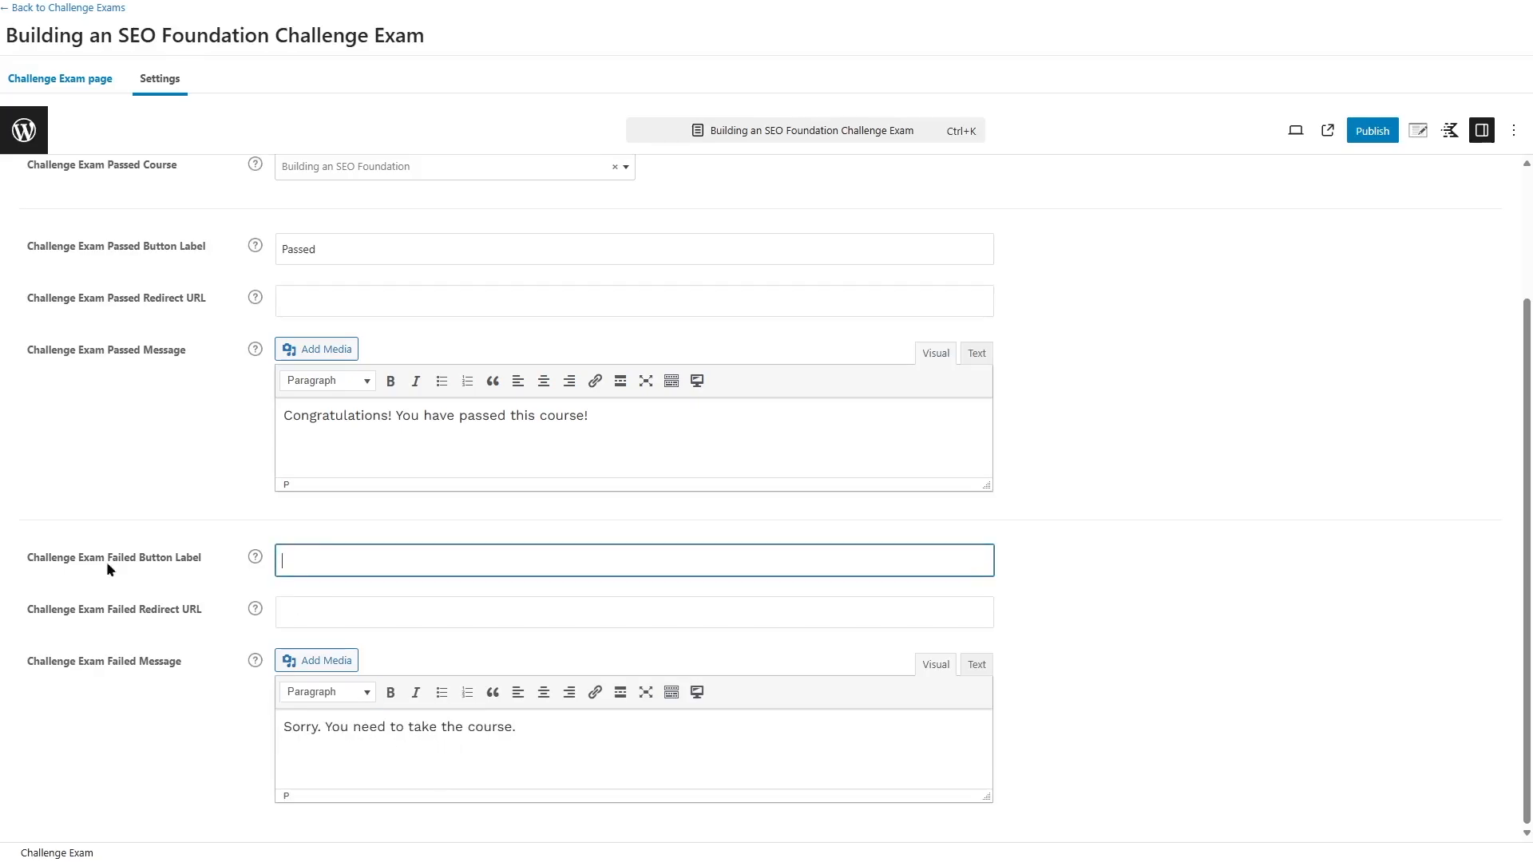
pyautogui.write('Take Course')
pyautogui.click(338, 609)
pyautogui.write('http://localhost:8882/?sfwd-courses=web-design-course-the-complete-package')
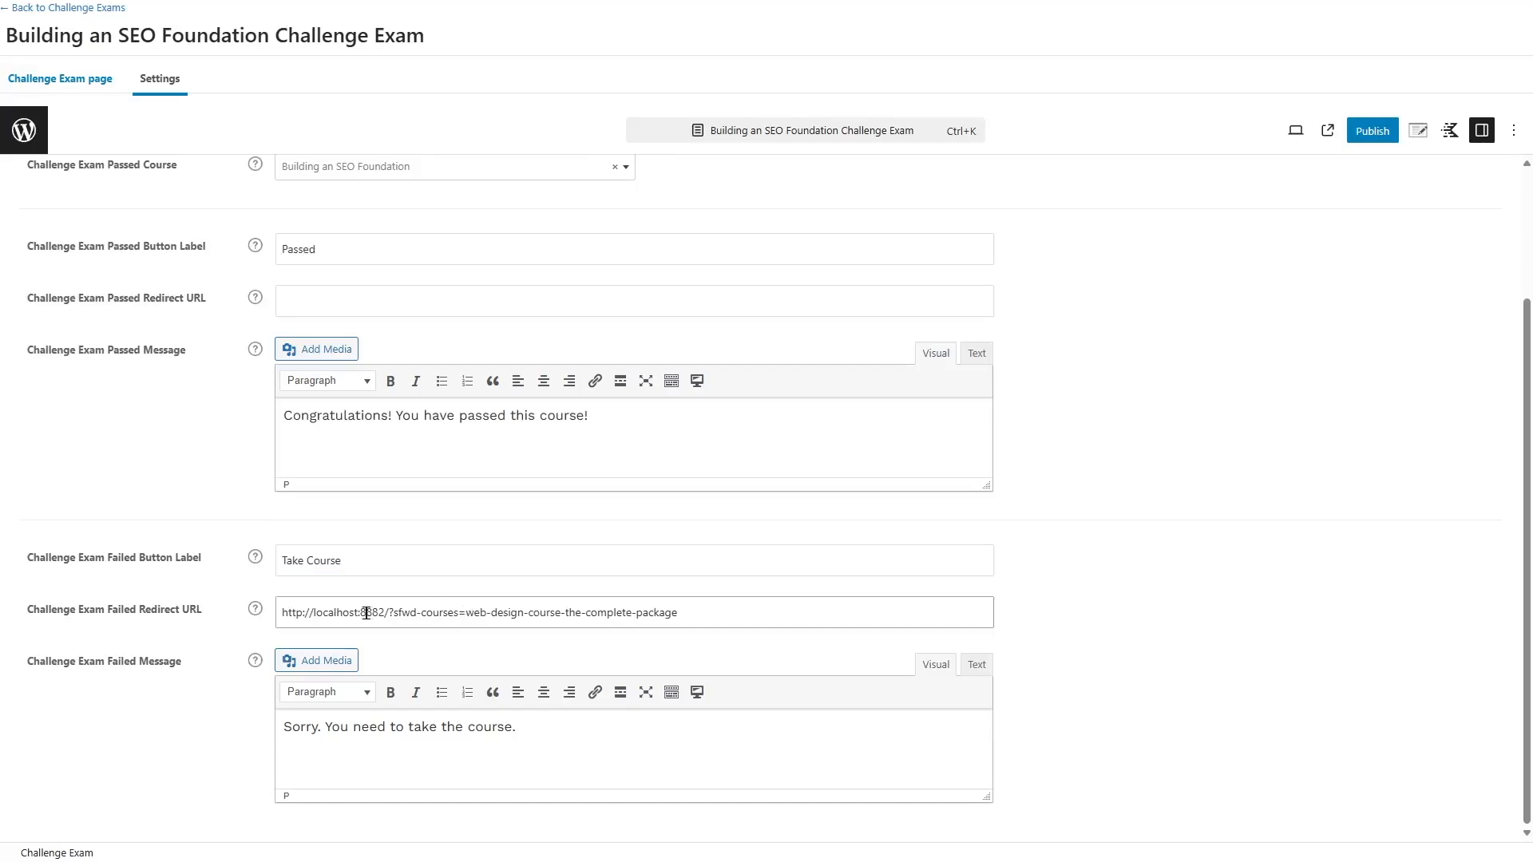
pyautogui.click(591, 588)
pyautogui.click(305, 619)
pyautogui.click(538, 641)
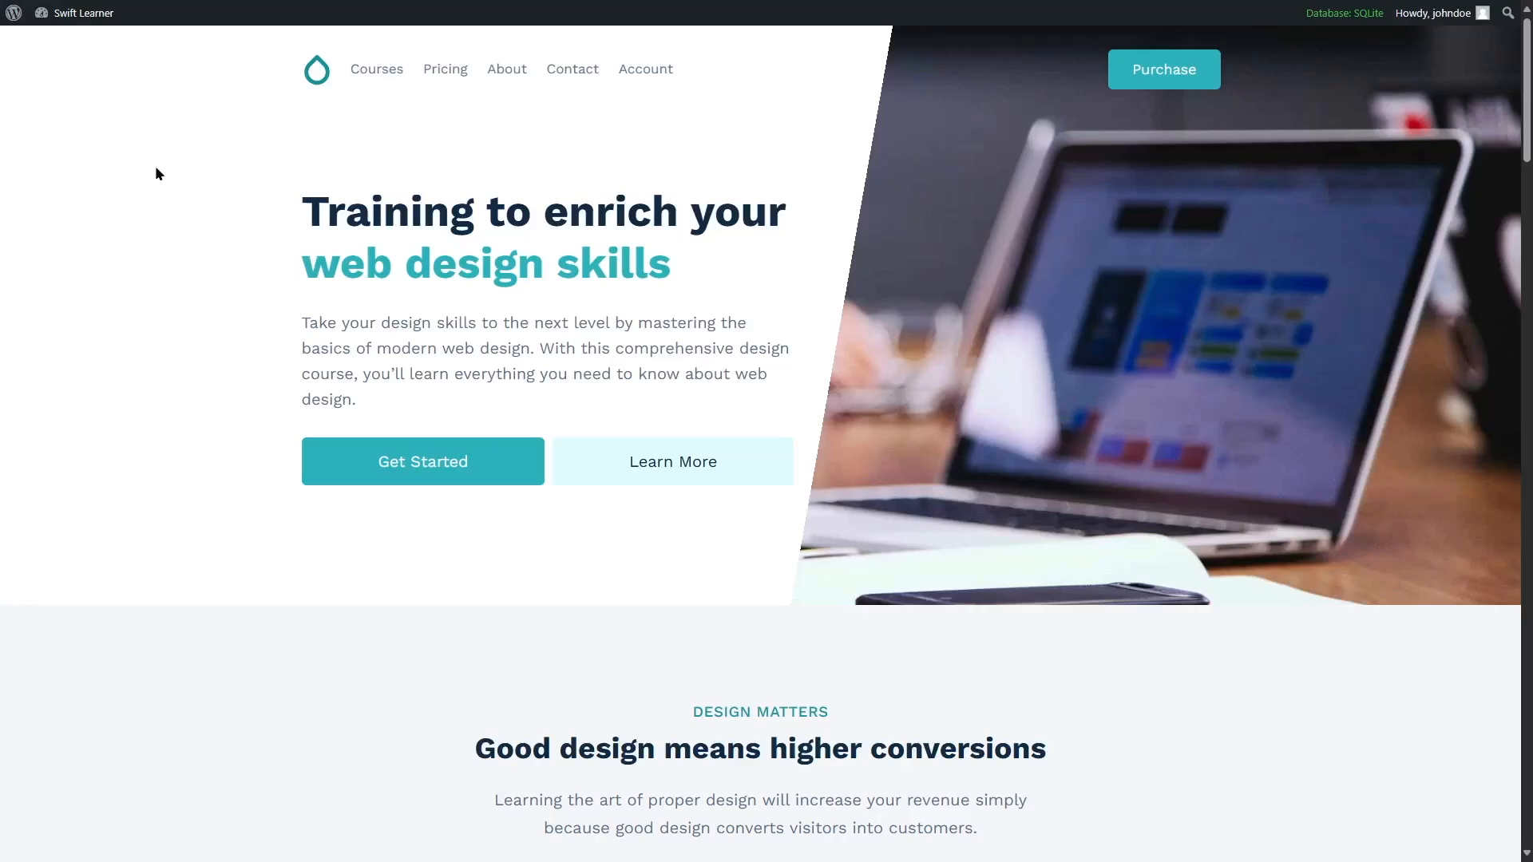
# On the student site, open the Building an SEO Foundation course, choose to take it, and start its challenge exam
pyautogui.click(379, 74)
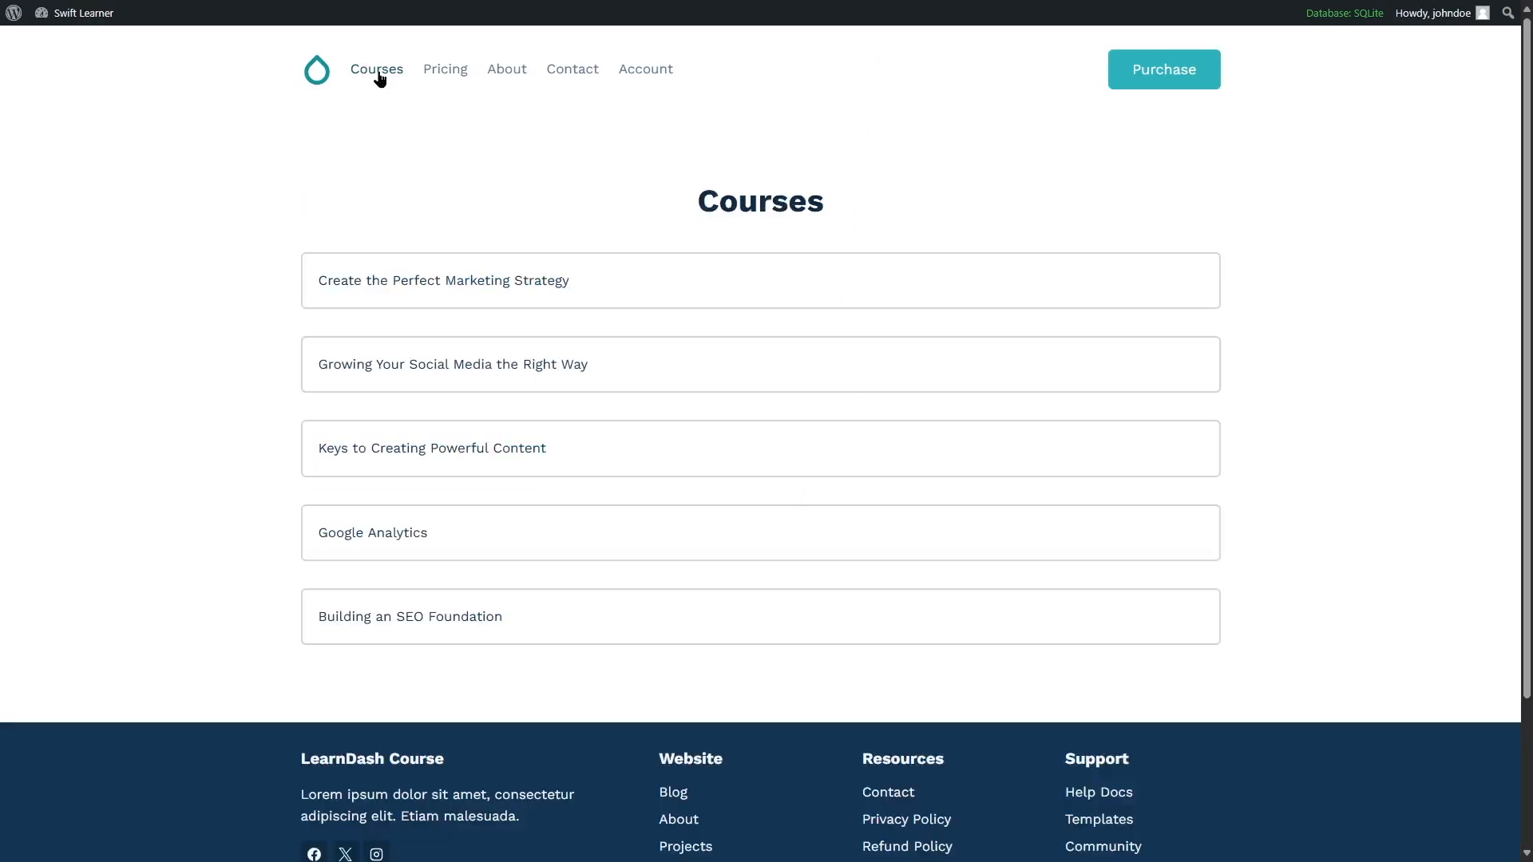
pyautogui.click(435, 619)
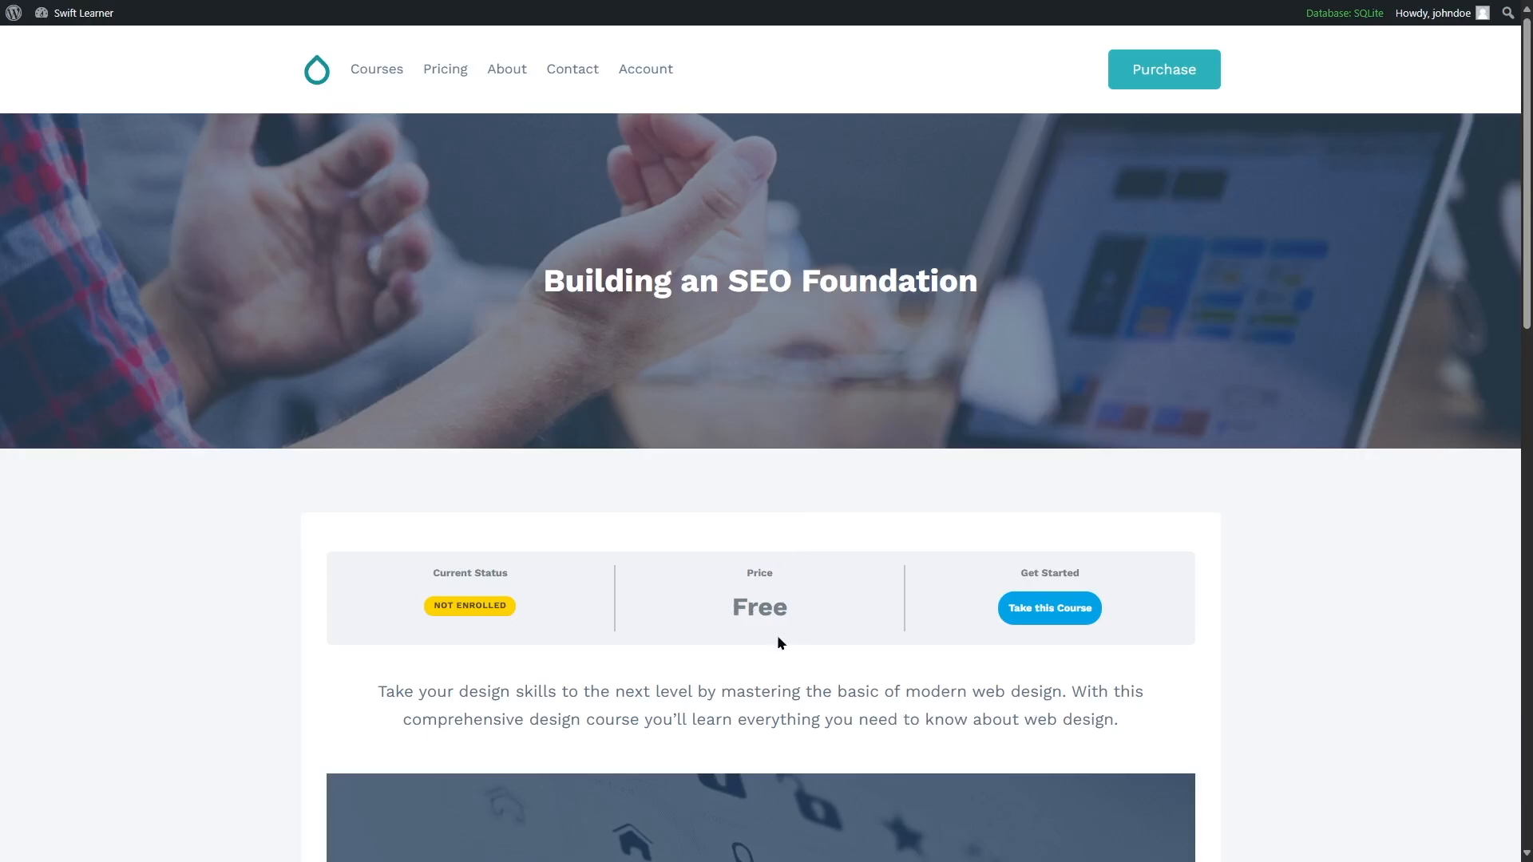
pyautogui.scroll(-1, 776, 642)
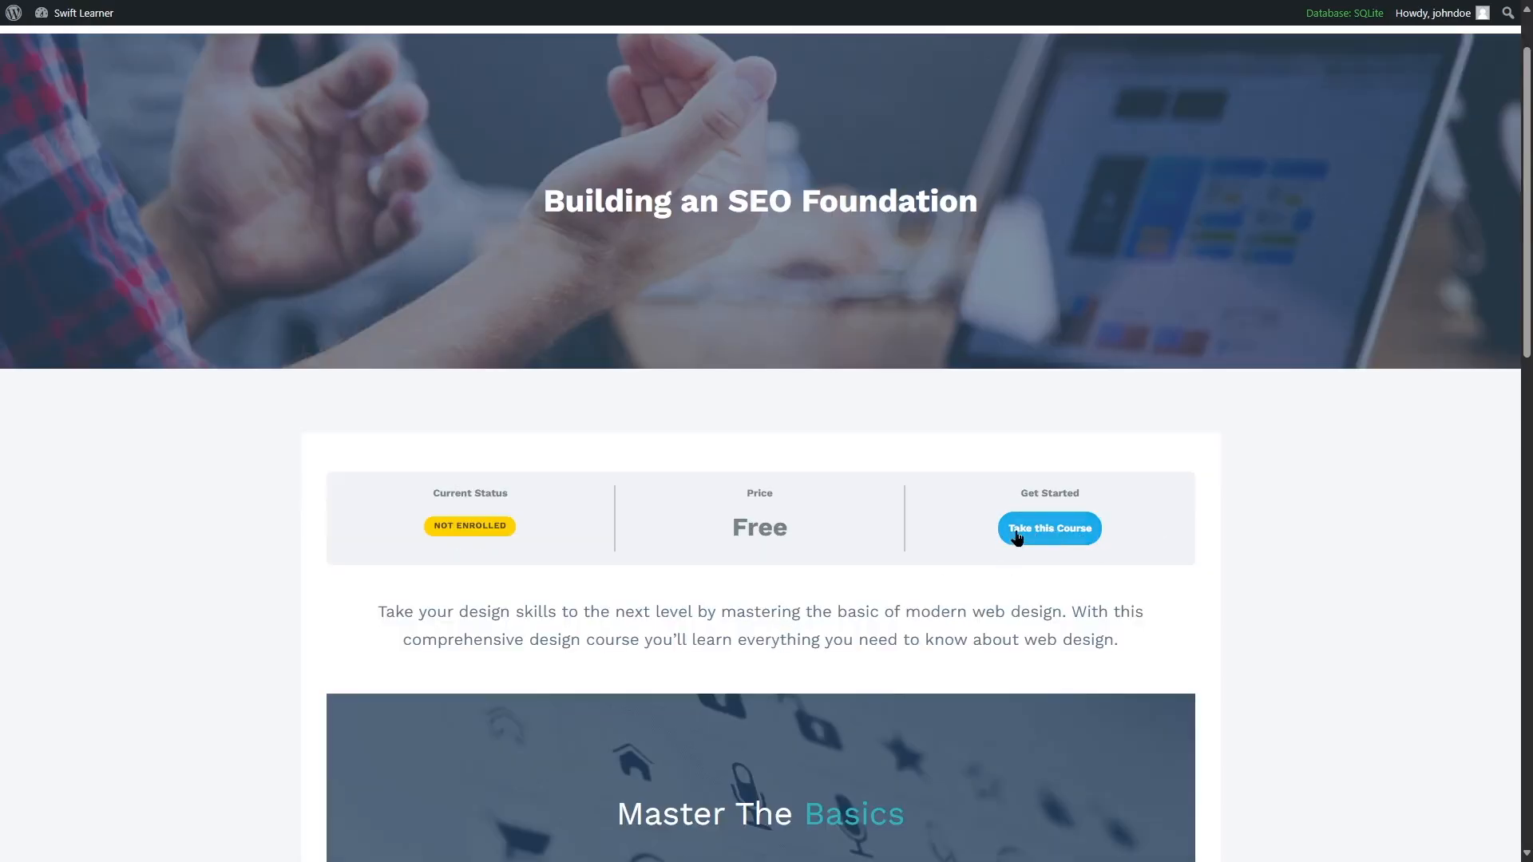
pyautogui.click(1017, 530)
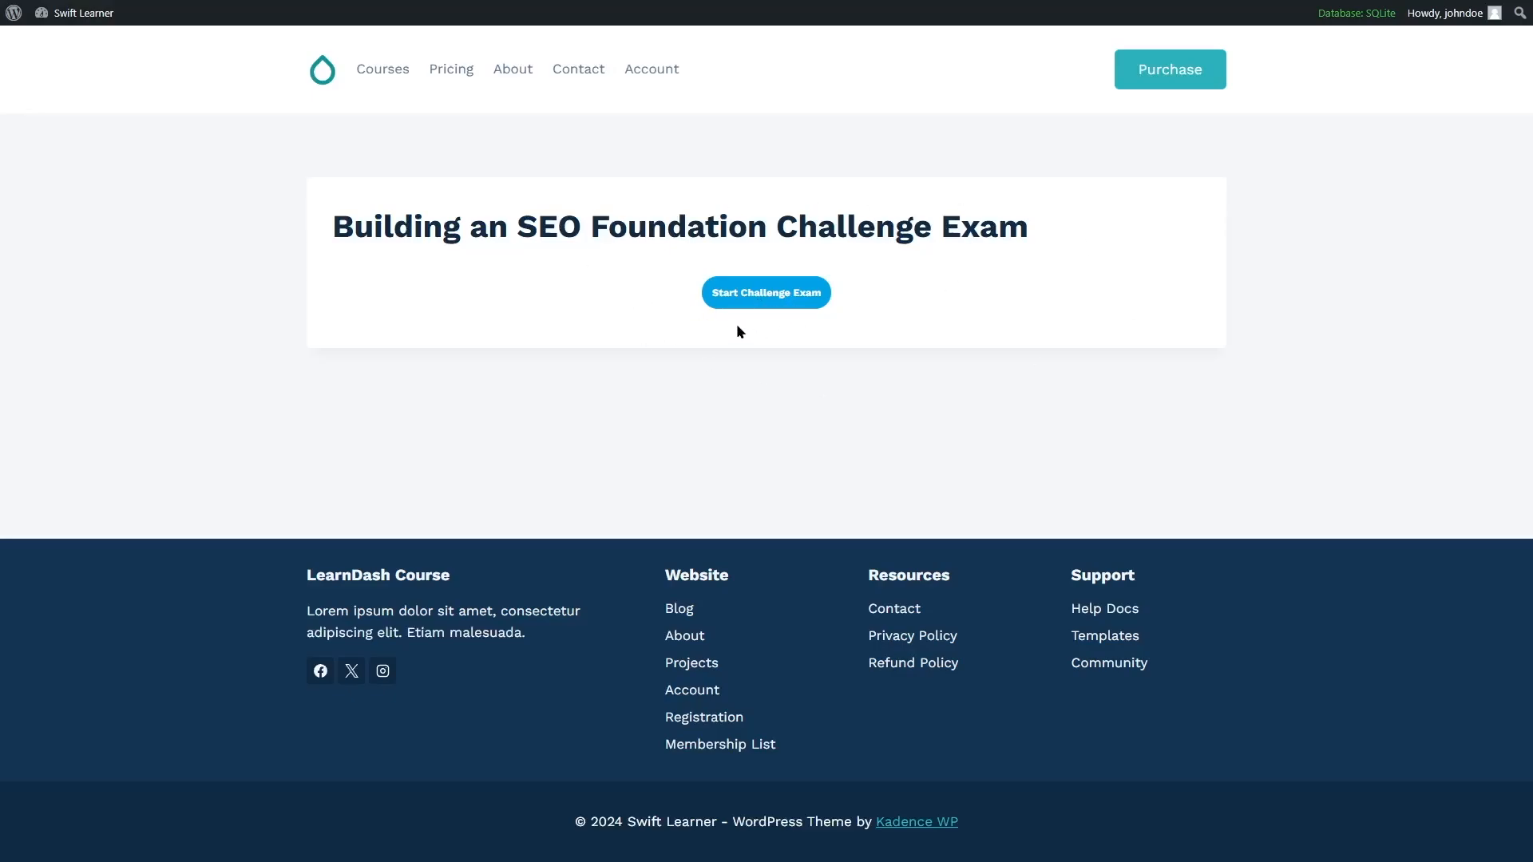
pyautogui.click(743, 304)
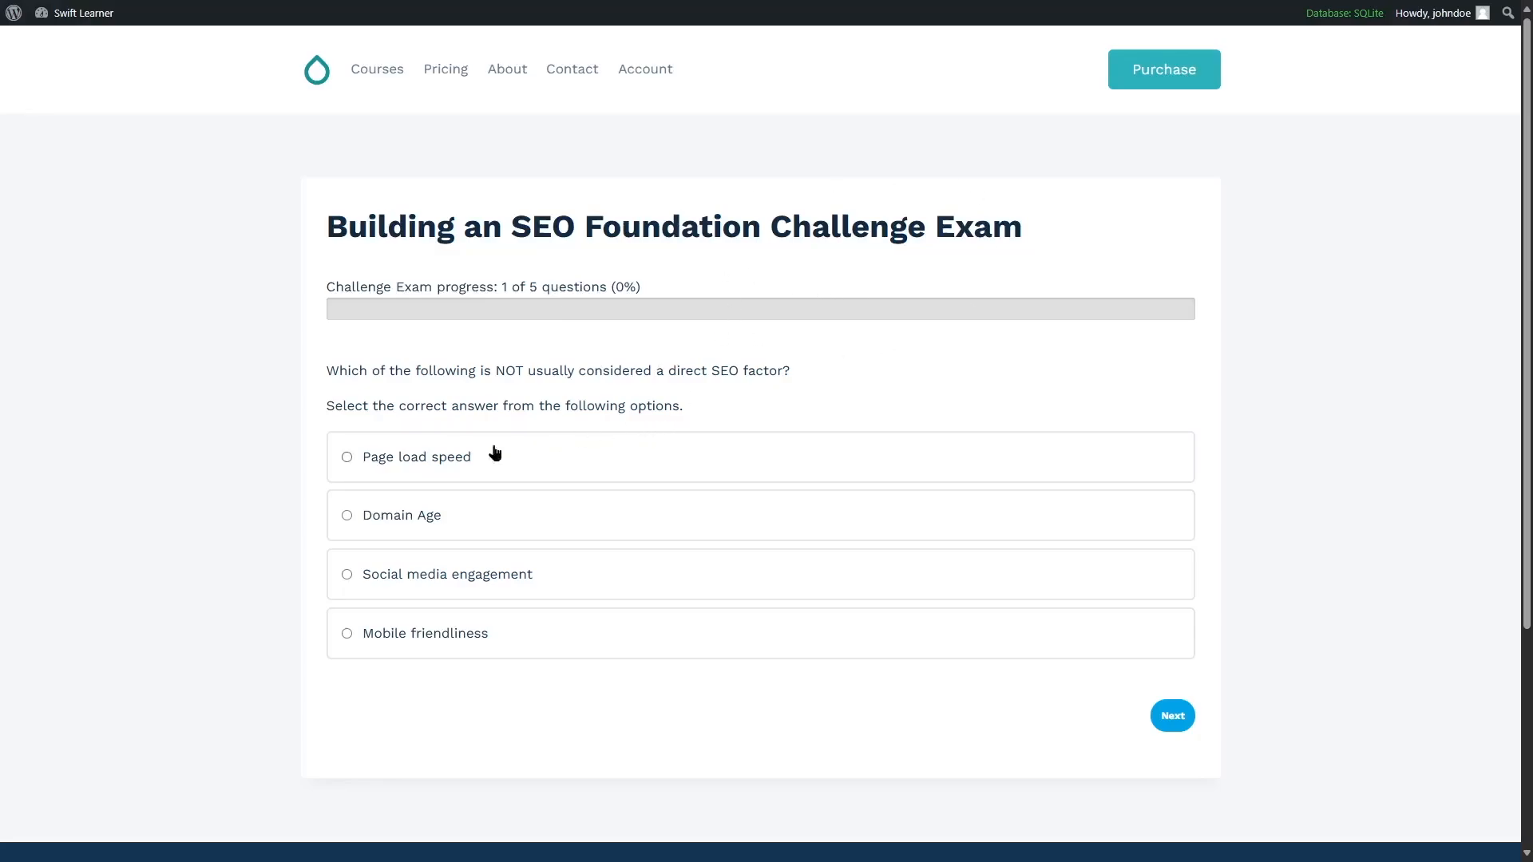
# Work through the first three exam questions, choosing Social media engagement for the SEO factor and On-page SEO for website element optimization
pyautogui.click(474, 578)
pyautogui.click(1172, 717)
pyautogui.click(1167, 704)
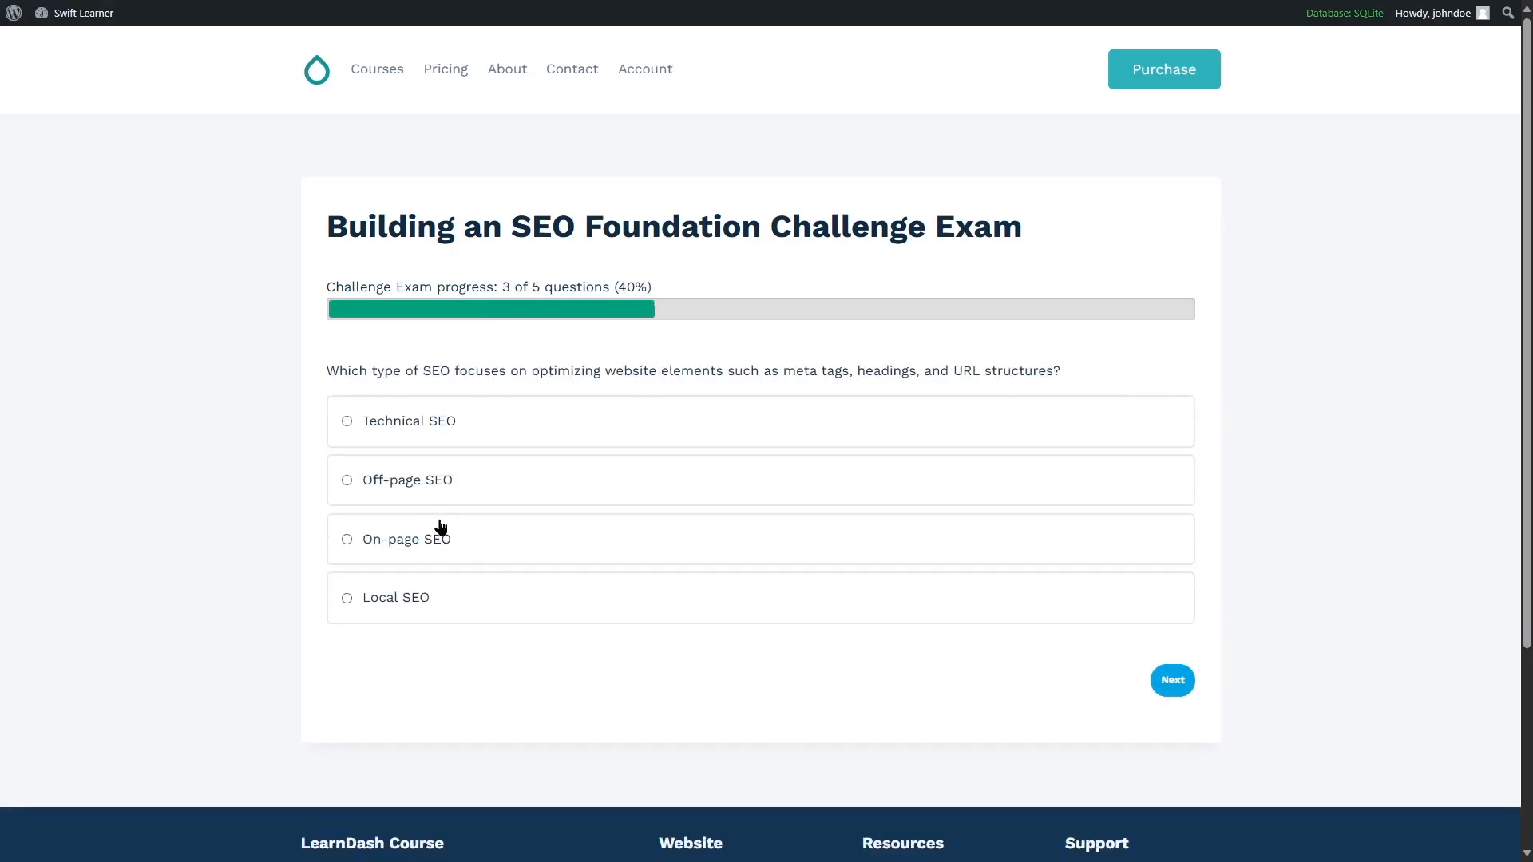
pyautogui.click(465, 535)
pyautogui.click(1159, 684)
# Answer the HTTP status code question with 301 Moved Permanently and continue to the last question
pyautogui.click(364, 427)
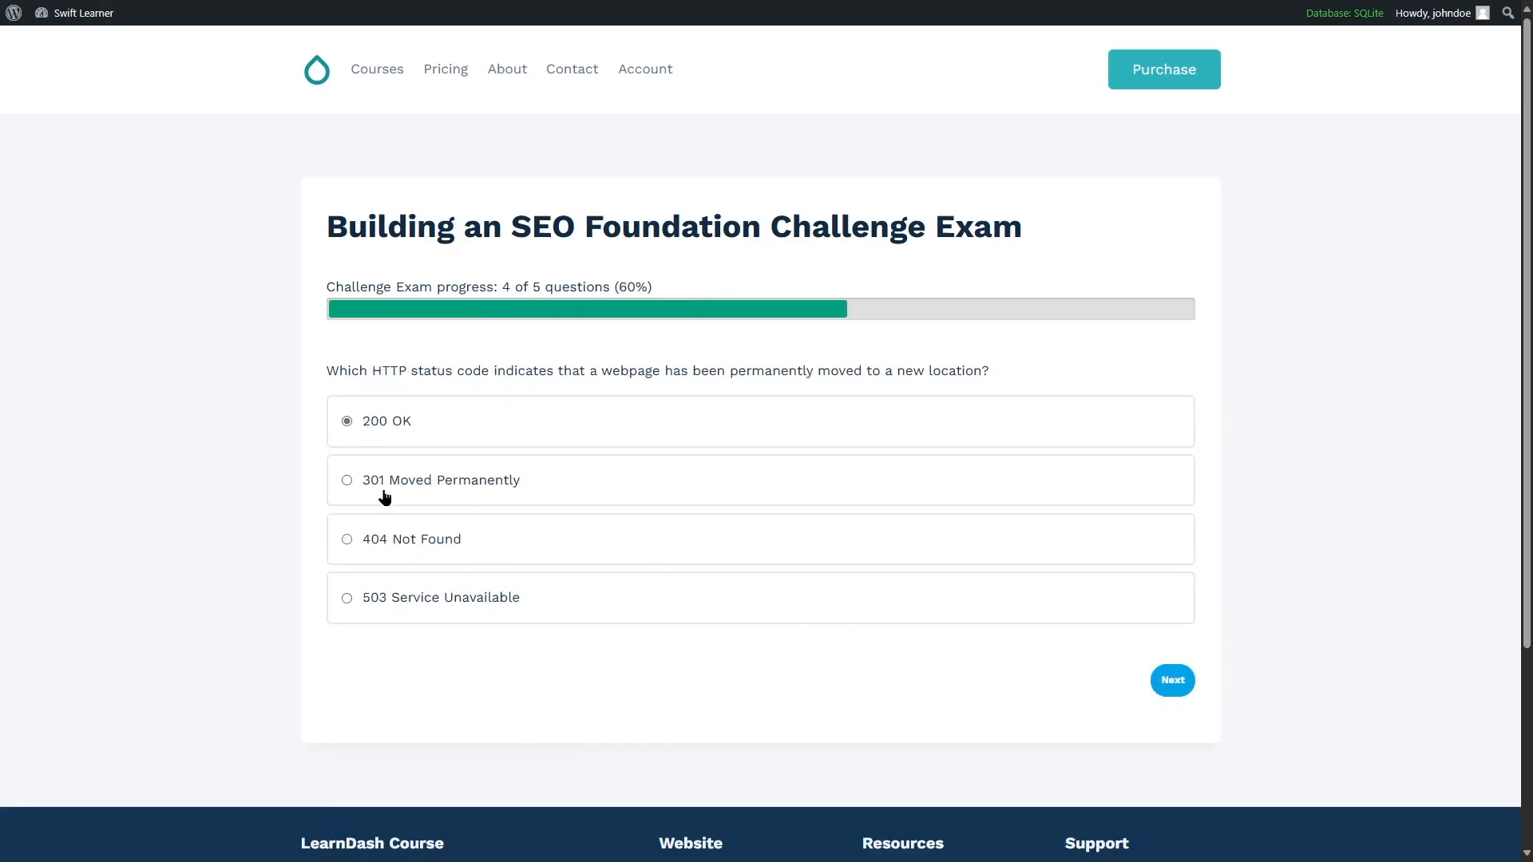
pyautogui.click(386, 482)
pyautogui.click(1164, 685)
# Select Analyzing competitor websites, Using keyword research tools and Reviewing search engine autocomplete suggestions for the keyword research question, and submit the exam
pyautogui.click(494, 459)
pyautogui.click(487, 517)
pyautogui.click(481, 633)
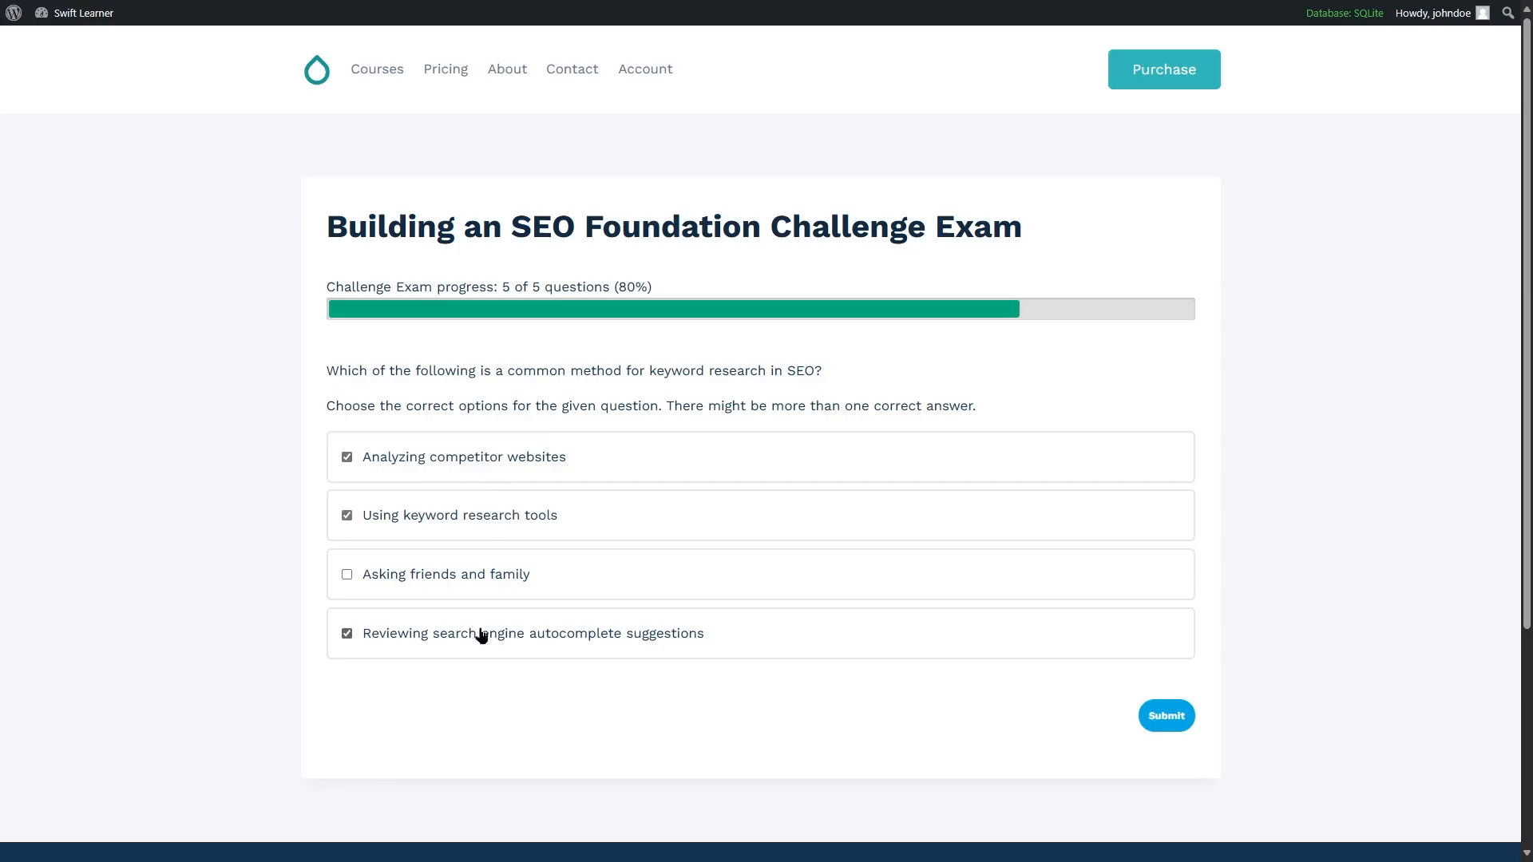
pyautogui.click(1175, 720)
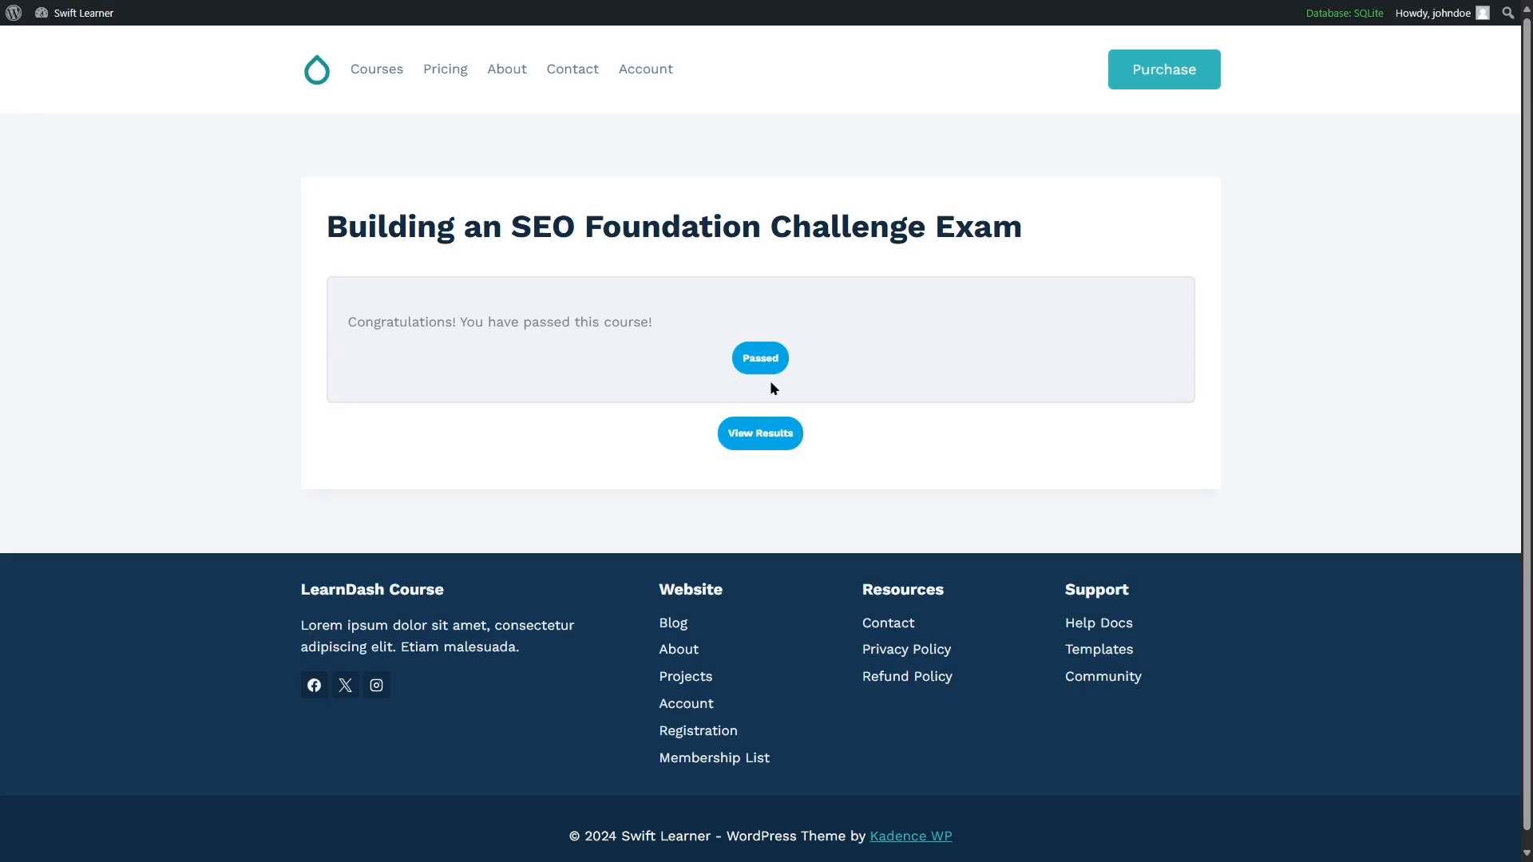
# Continue from the passed exam to the course page and look through its completion status and content
pyautogui.click(734, 367)
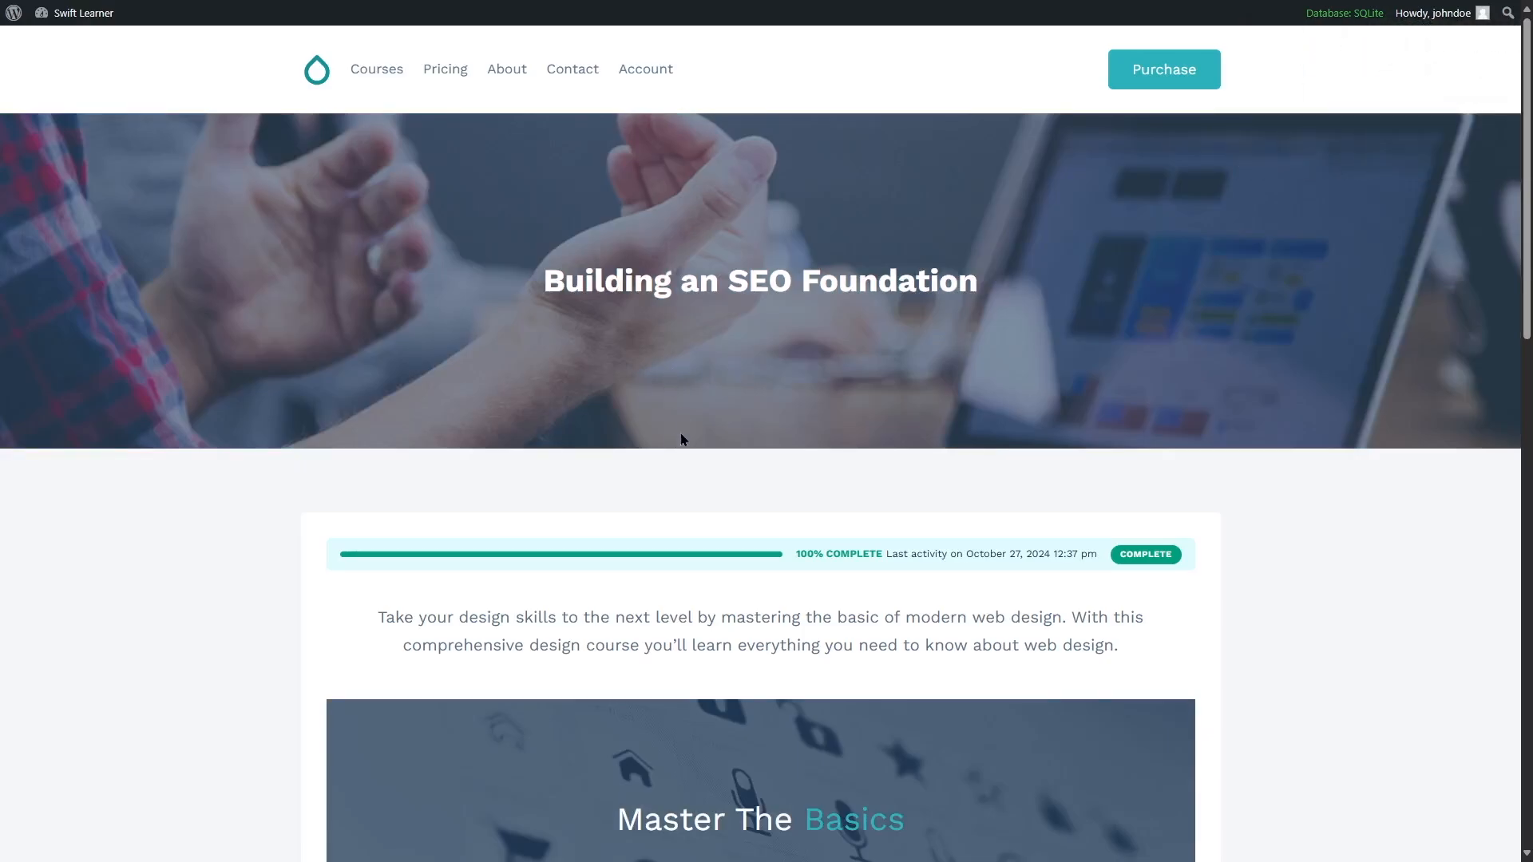
pyautogui.scroll(-6, 892, 481)
pyautogui.scroll(6, 892, 480)
pyautogui.scroll(-5, 905, 391)
pyautogui.scroll(2, 901, 411)
pyautogui.scroll(3, 901, 411)
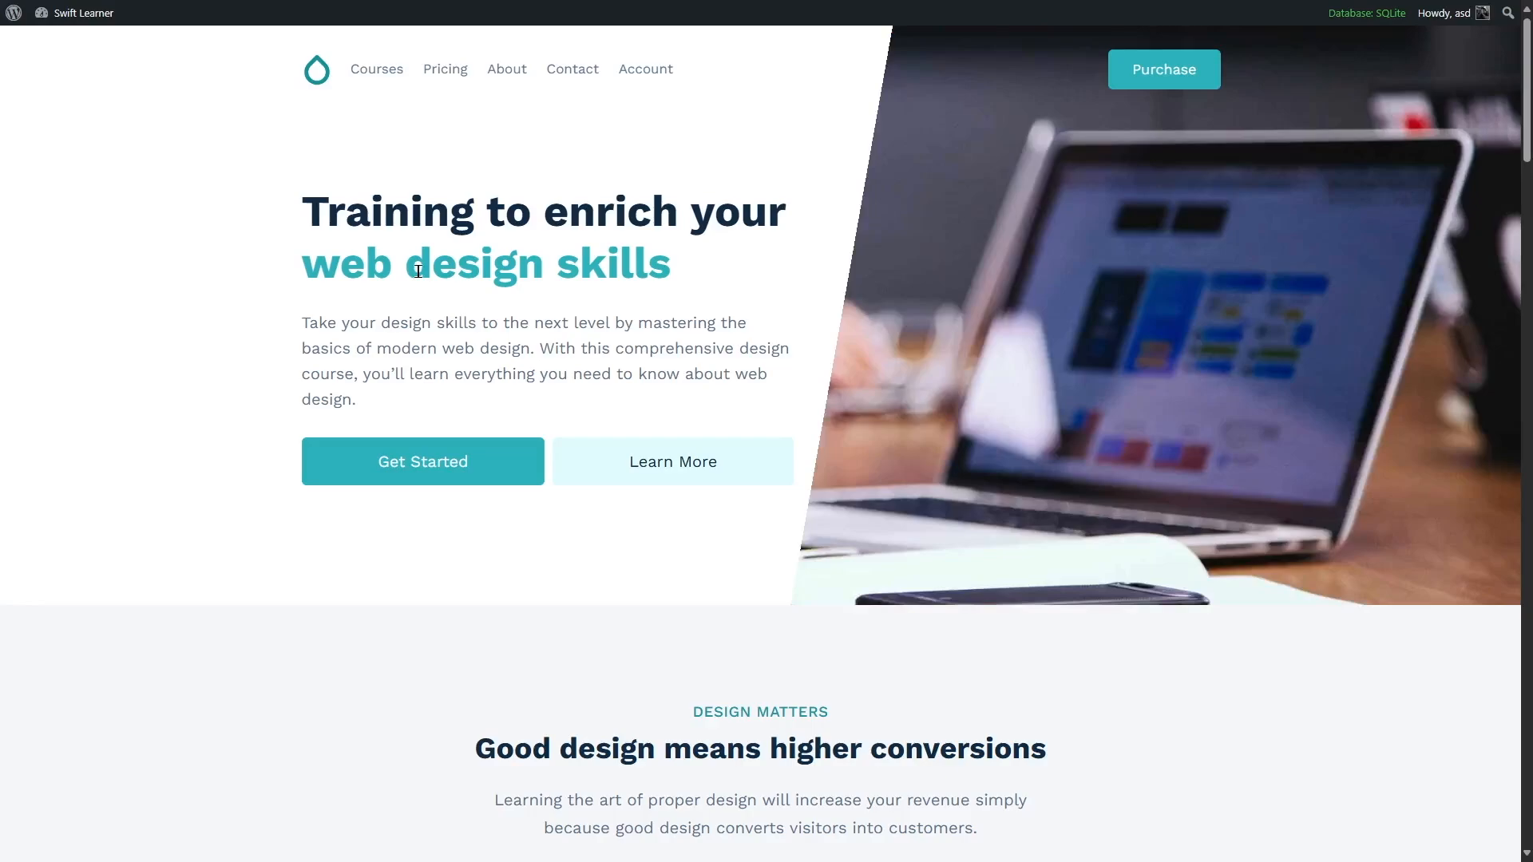
# Under the second student account, open the Building an SEO Foundation course, choose to take it, and start its challenge exam
pyautogui.click(362, 70)
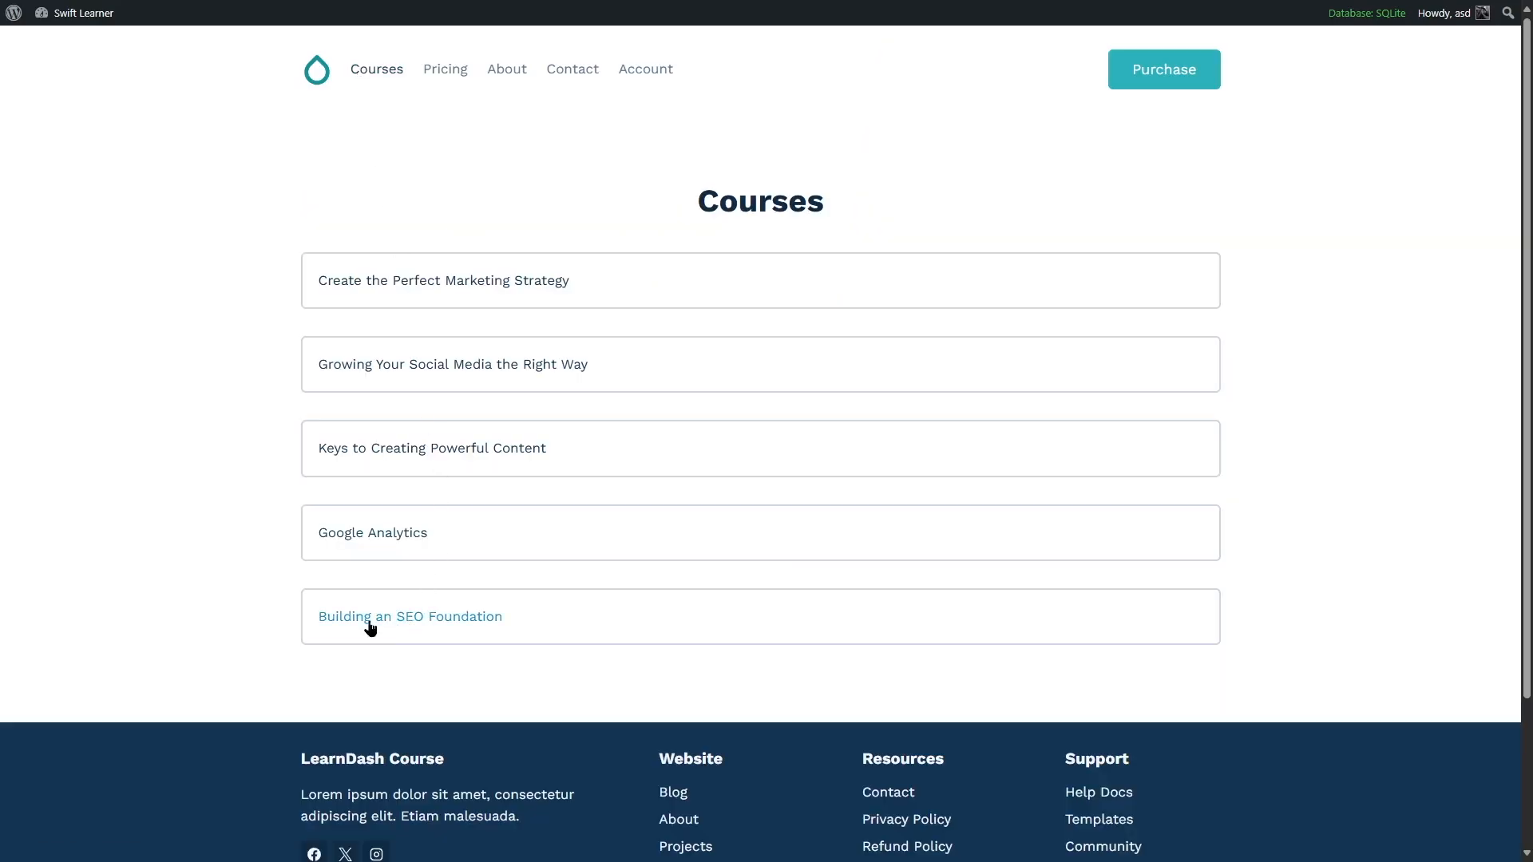
pyautogui.click(369, 621)
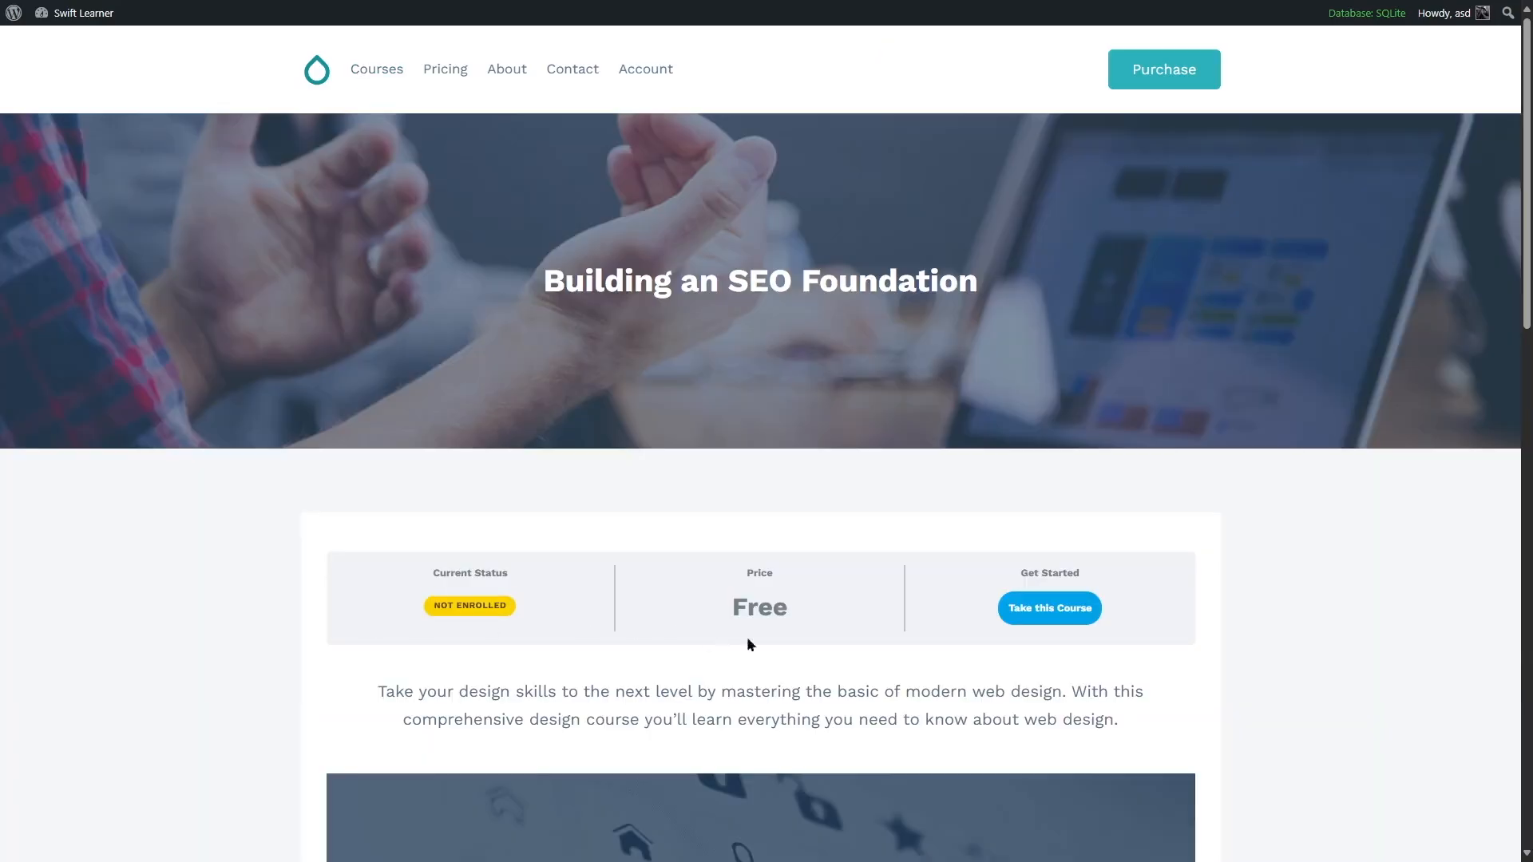
pyautogui.click(1041, 625)
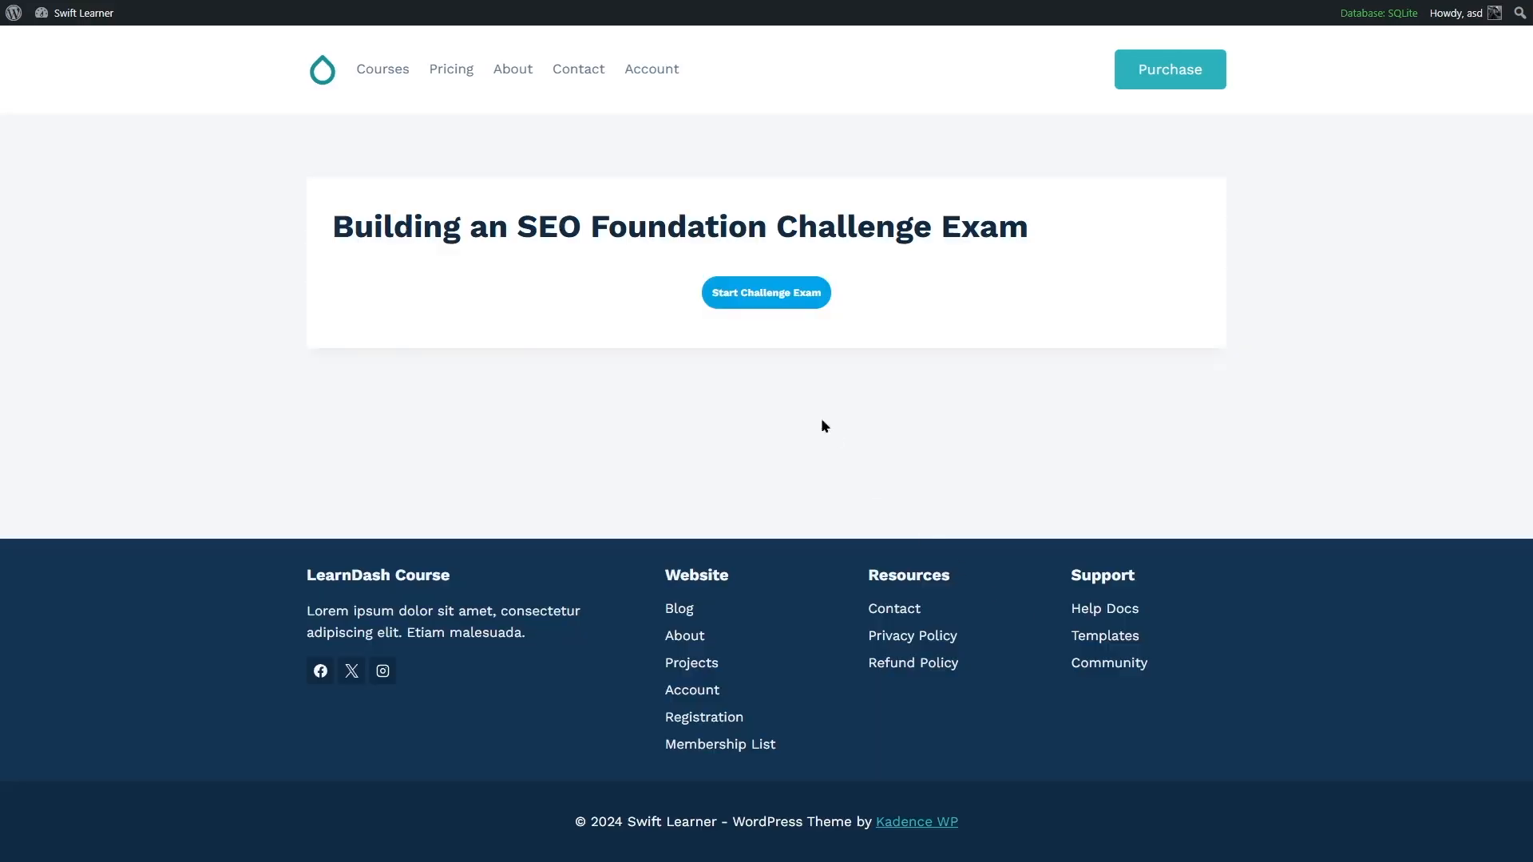
pyautogui.click(733, 305)
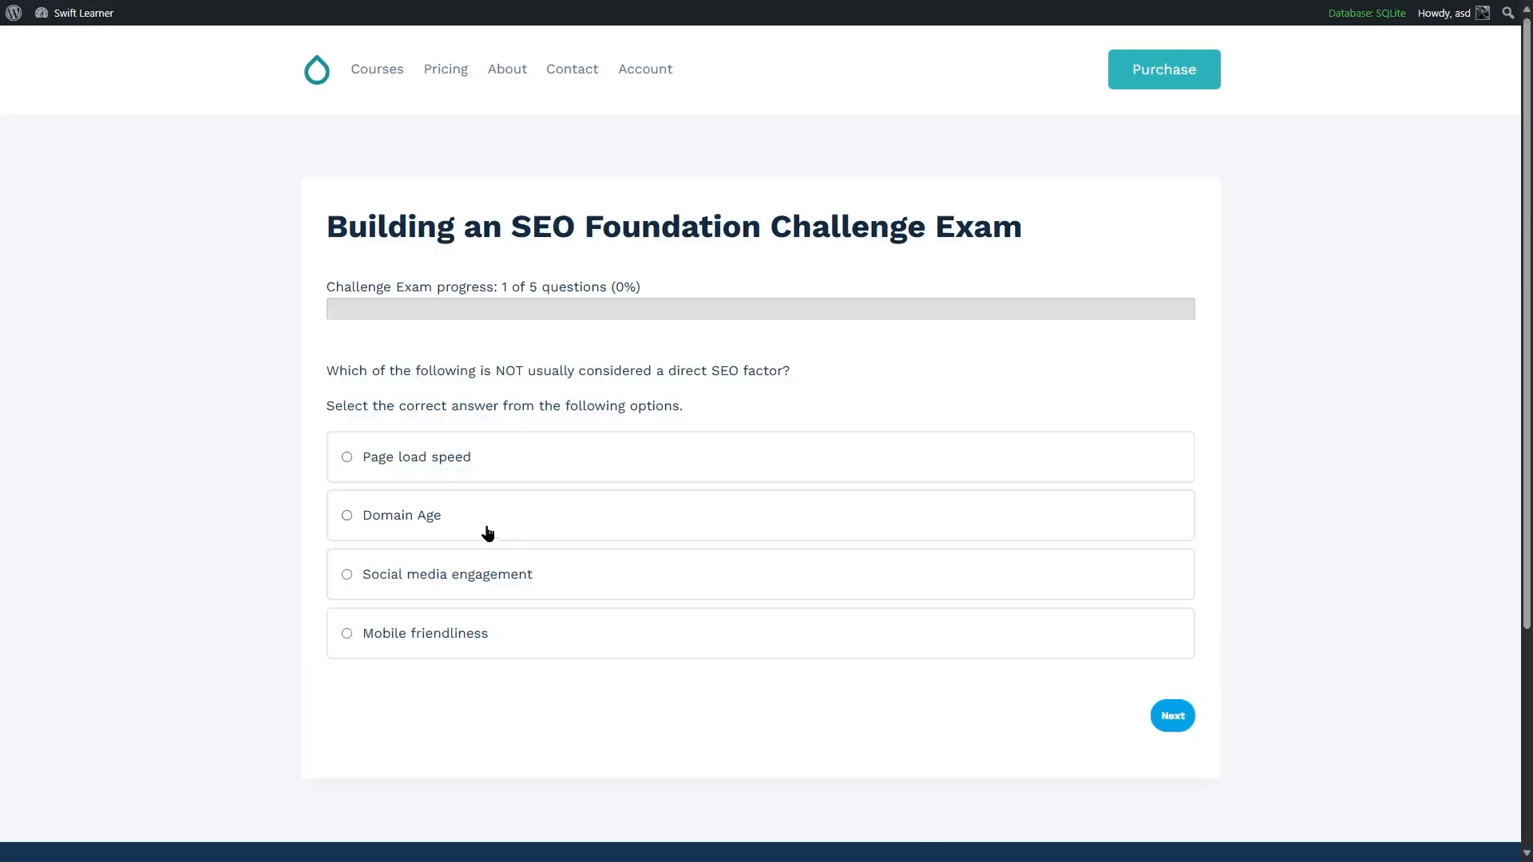
# Answer the SEO factor question with Social media engagement and the HTML tags question with <title>
pyautogui.click(454, 594)
pyautogui.click(1165, 719)
pyautogui.click(487, 463)
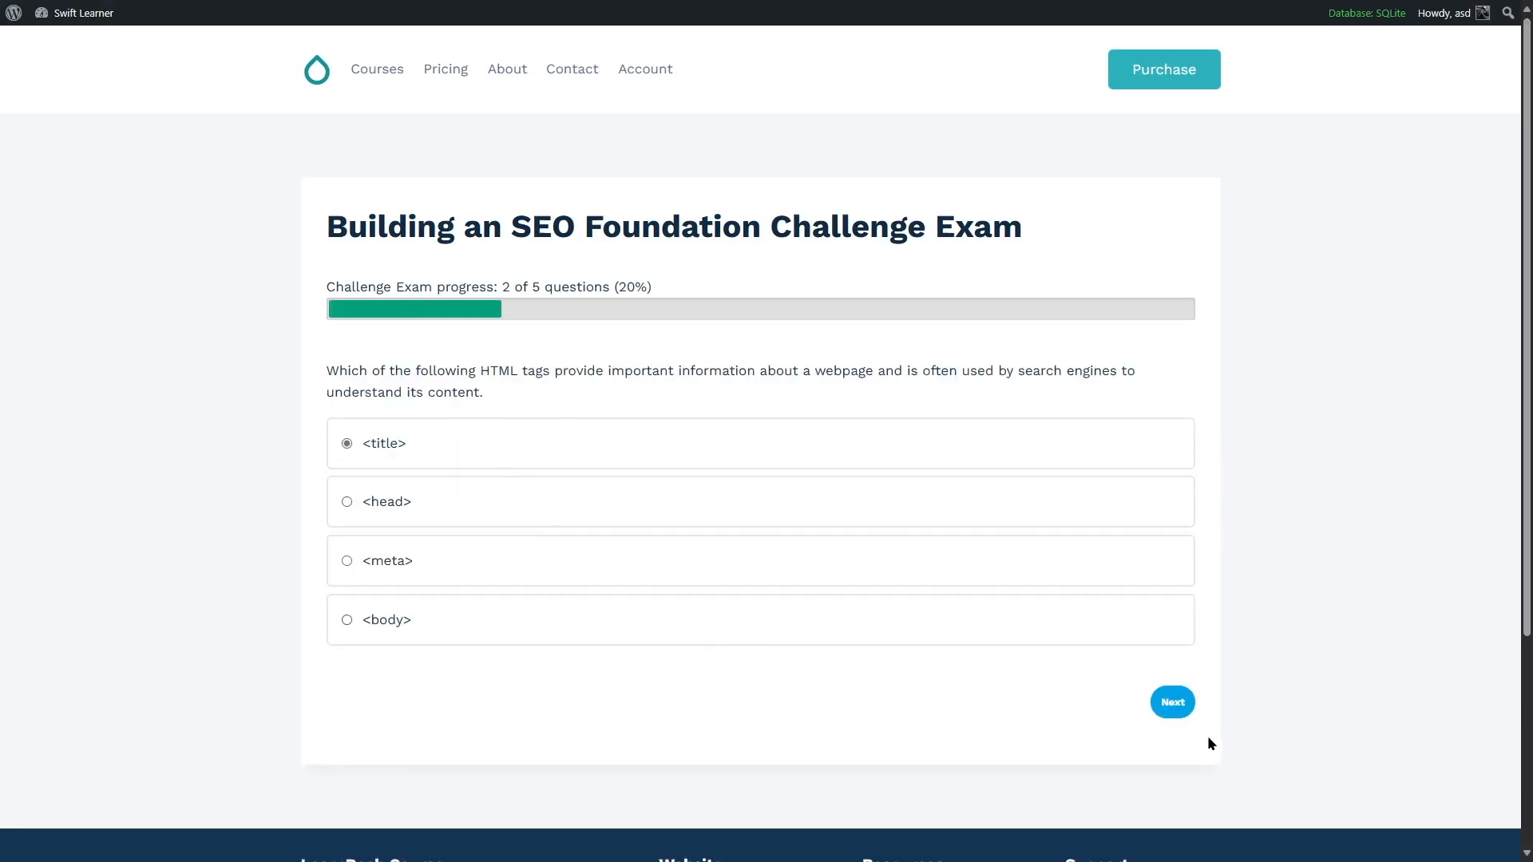
pyautogui.click(1172, 702)
# Answer the website elements question with On-page SEO and the HTTP status code question with 301 Moved Permanently
pyautogui.click(486, 549)
pyautogui.click(1188, 680)
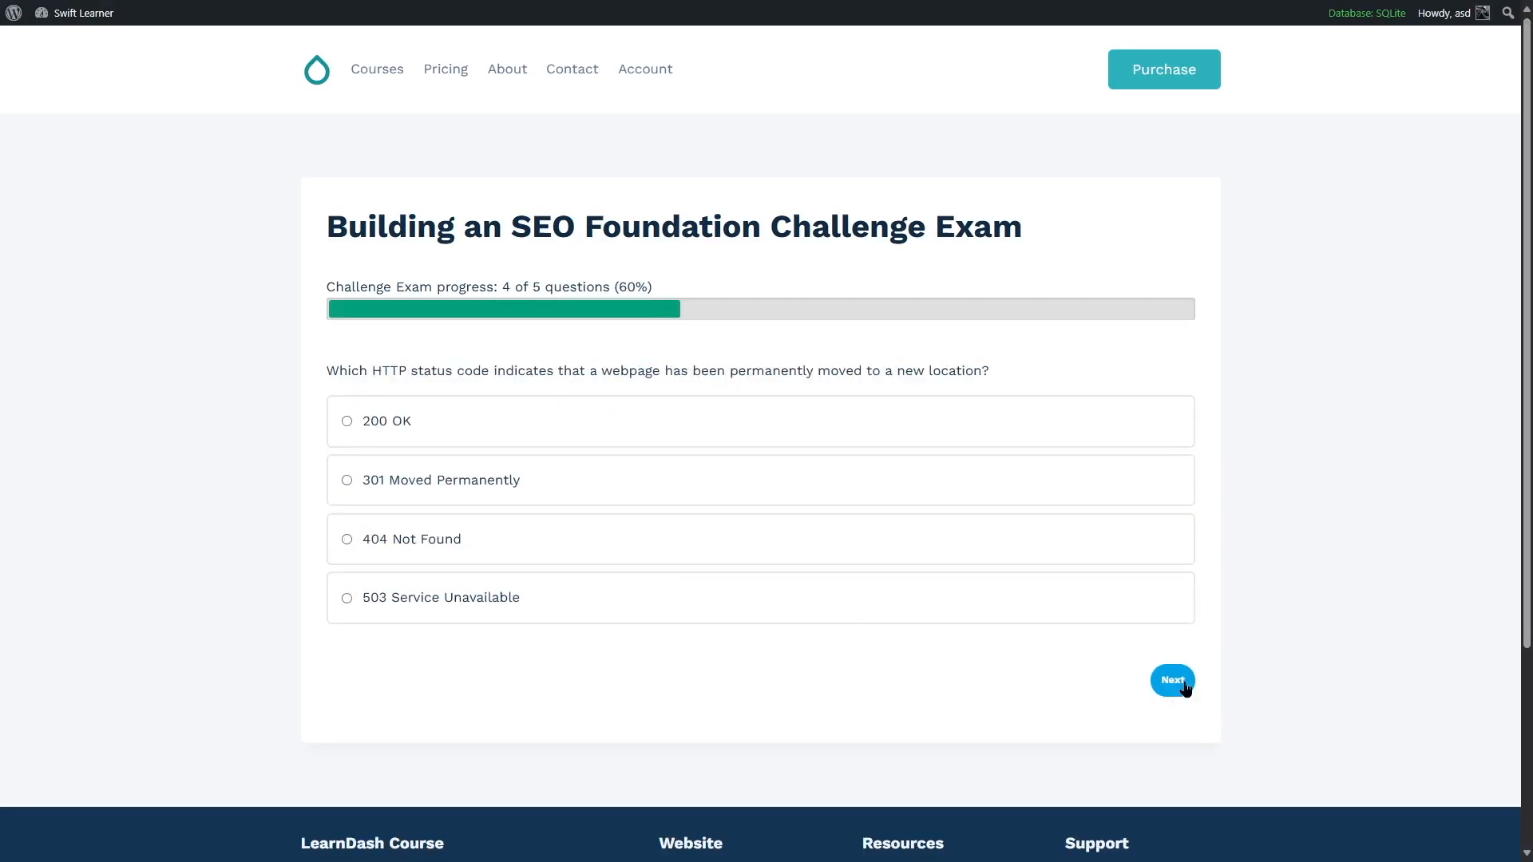
pyautogui.click(537, 498)
pyautogui.click(1189, 680)
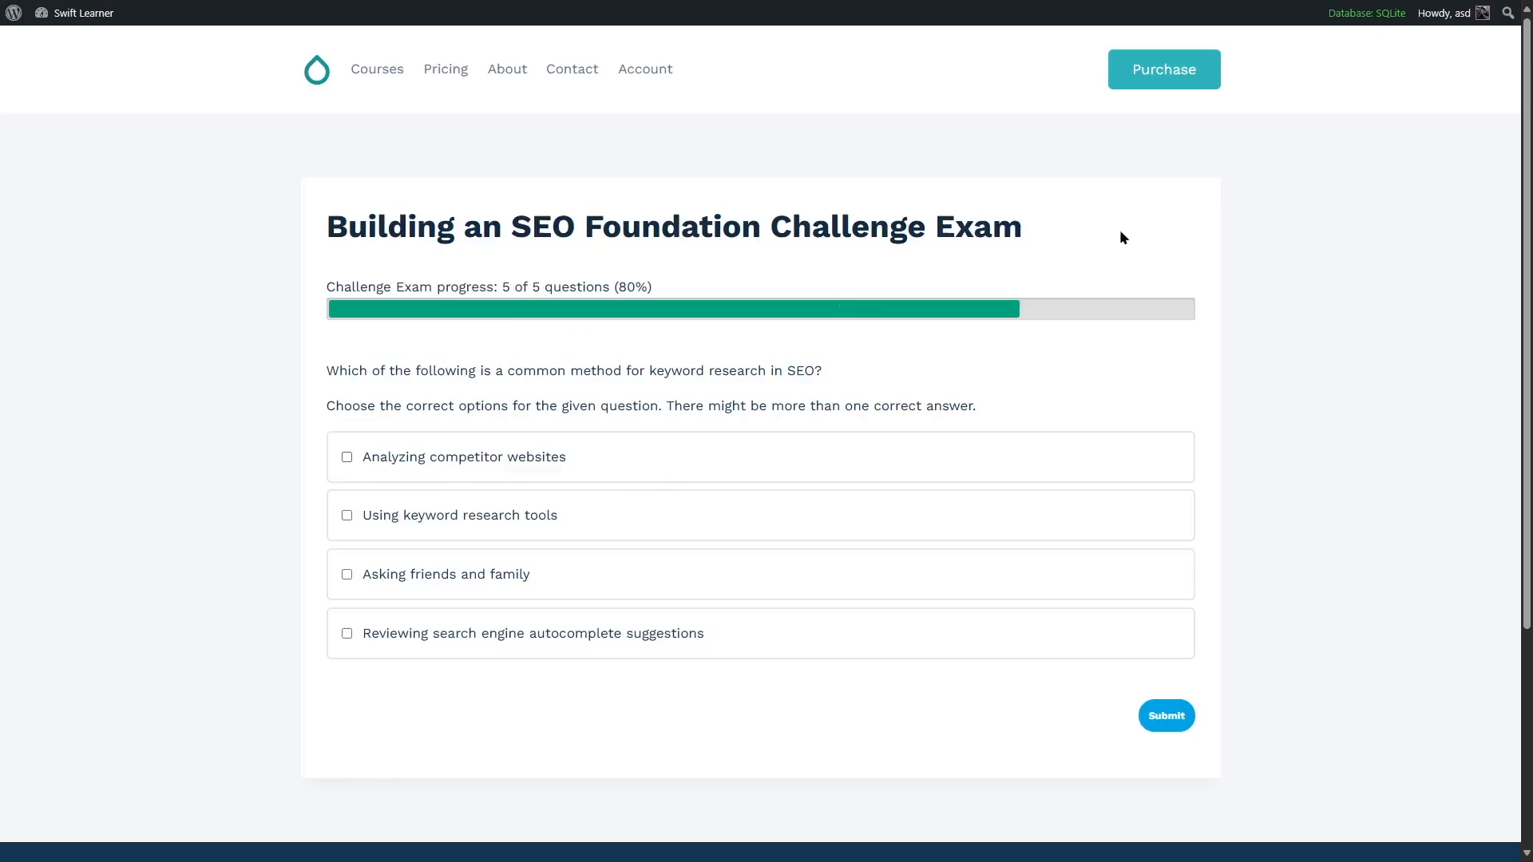
# Answer the keyword research question with Using keyword research tools and Asking friends and family, and submit the exam
pyautogui.click(601, 517)
pyautogui.click(615, 576)
pyautogui.click(1170, 720)
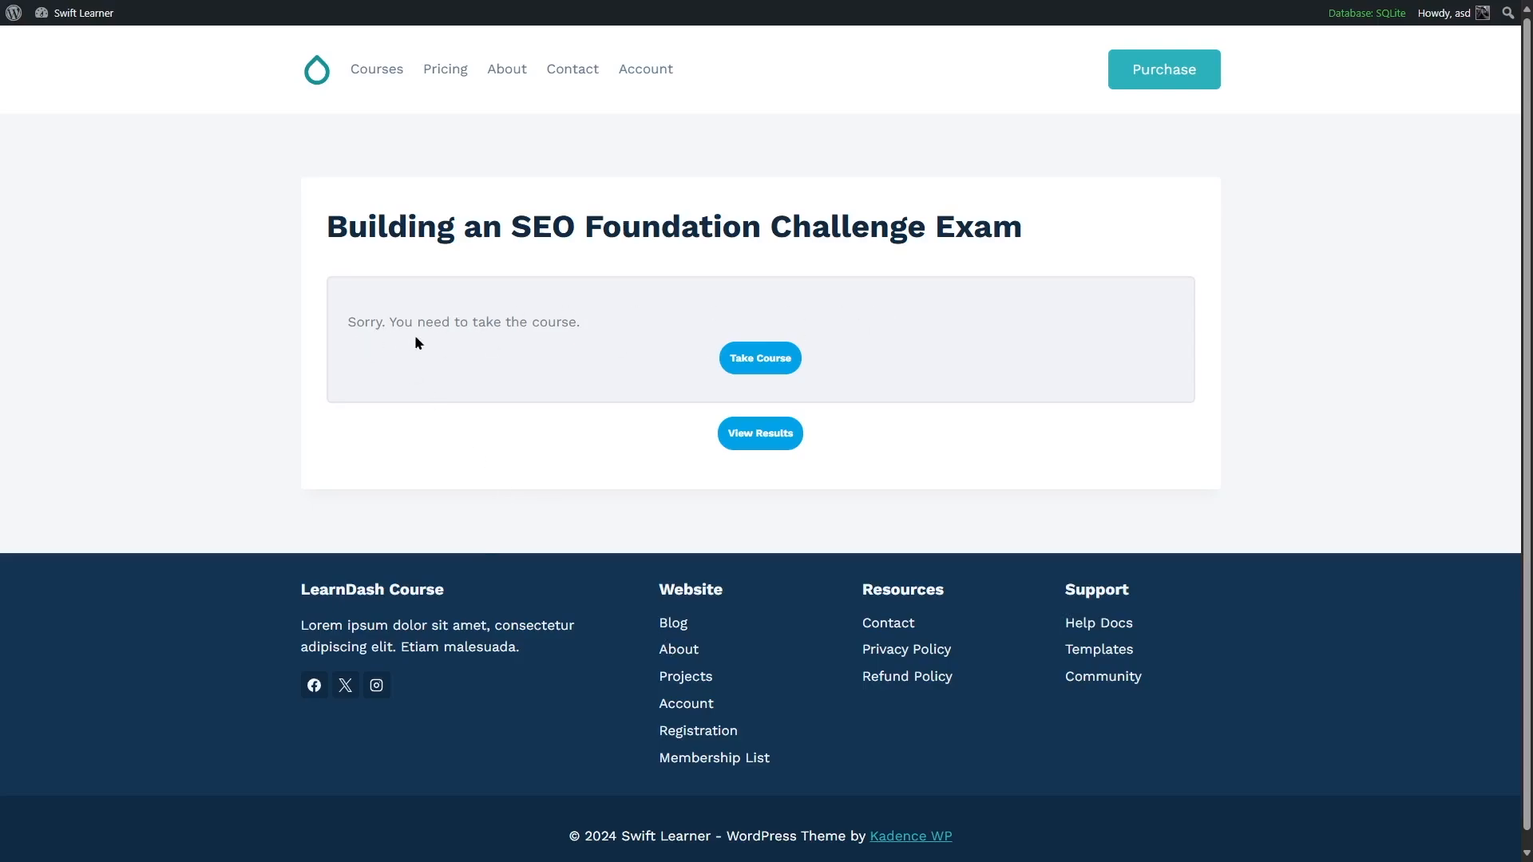
# Go from the failed exam to the course with Take Course and look through its progress and lesson list
pyautogui.click(767, 366)
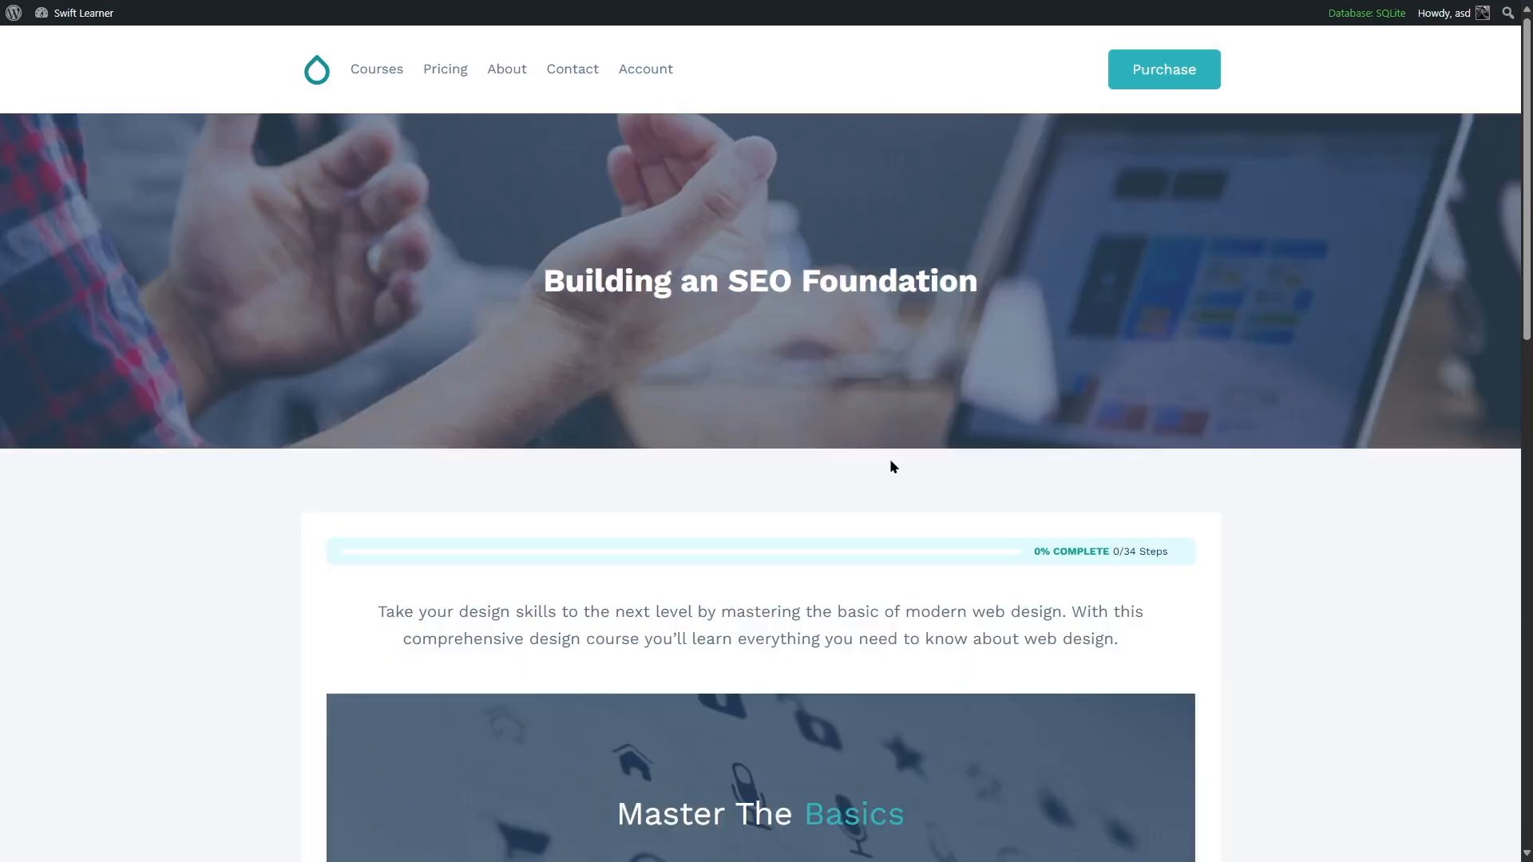
pyautogui.scroll(-10, 886, 455)
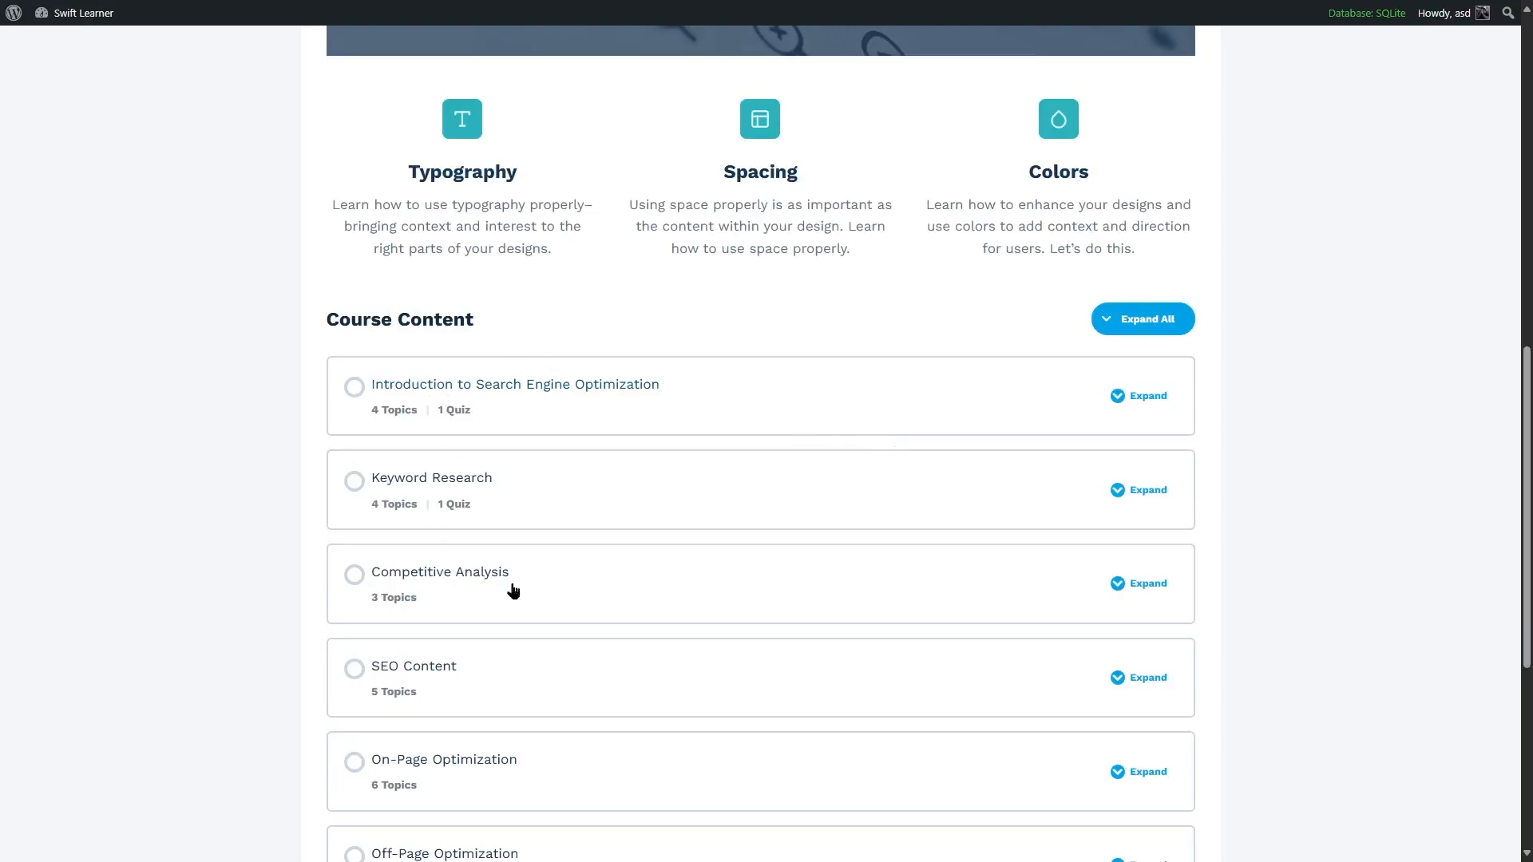
pyautogui.scroll(-4, 918, 610)
pyautogui.scroll(1, 1420, 674)
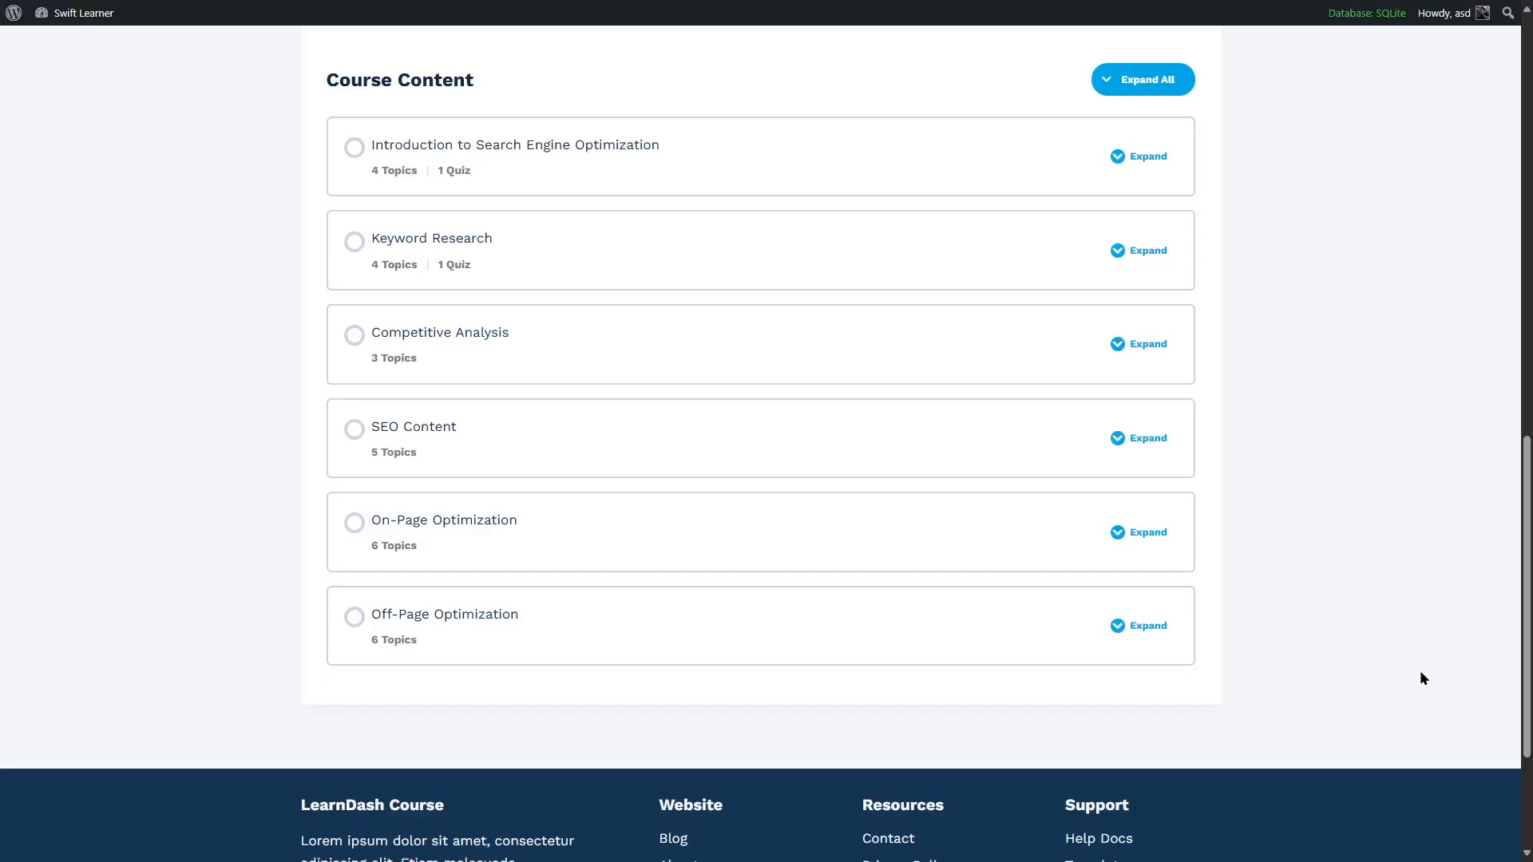
pyautogui.scroll(13, 1317, 508)
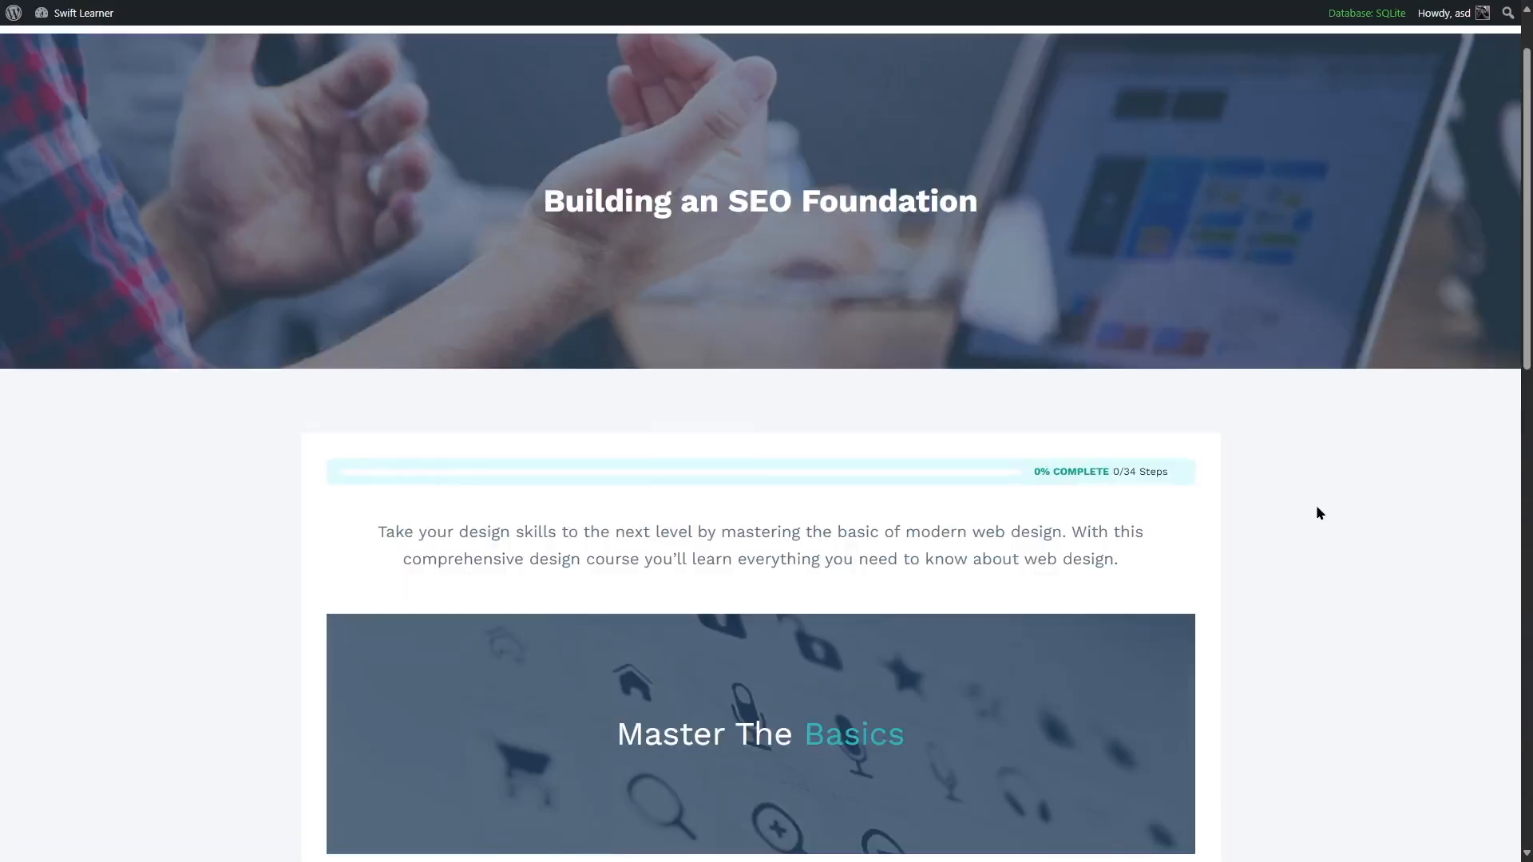
pyautogui.scroll(1, 1316, 506)
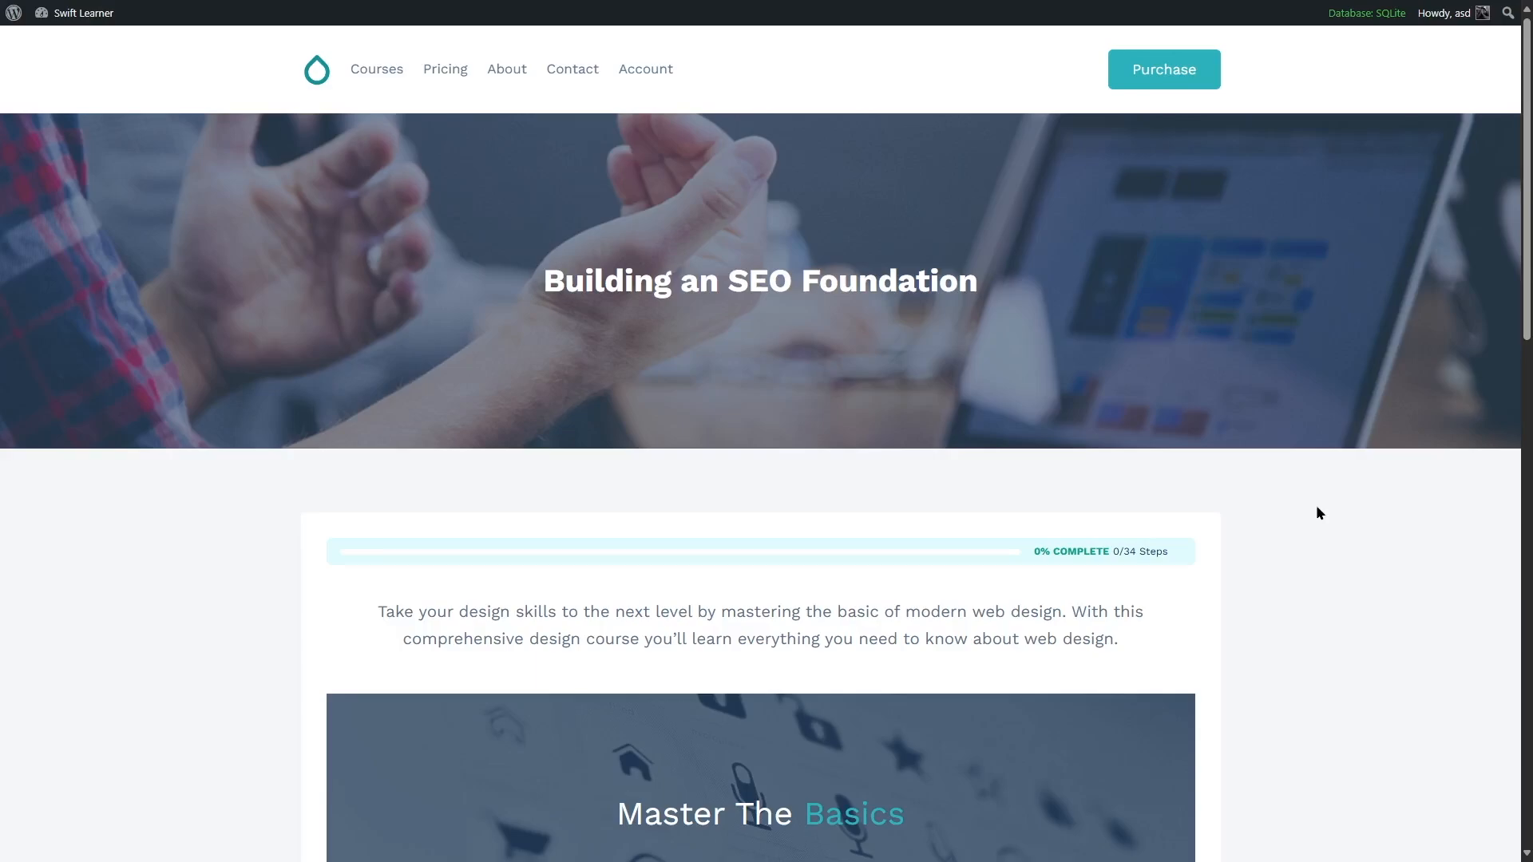